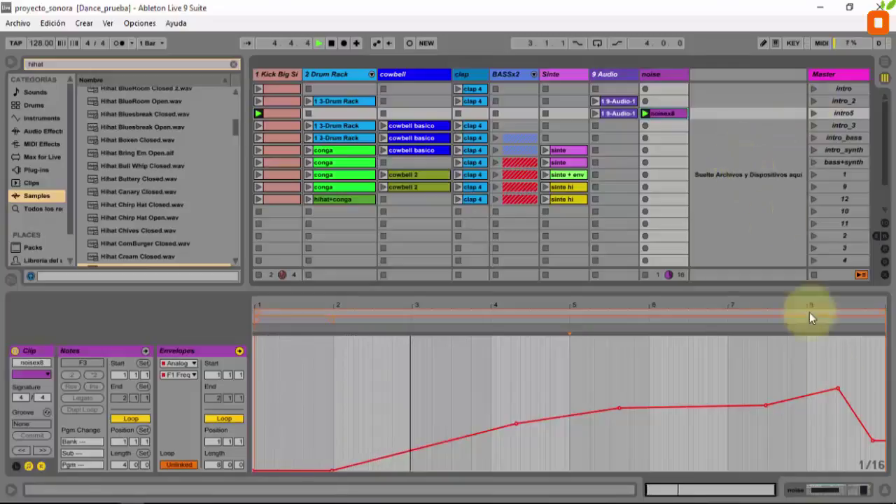
- Show the noise track's device chain and list the audio effects in the browser with the search cleared
click(840, 490)
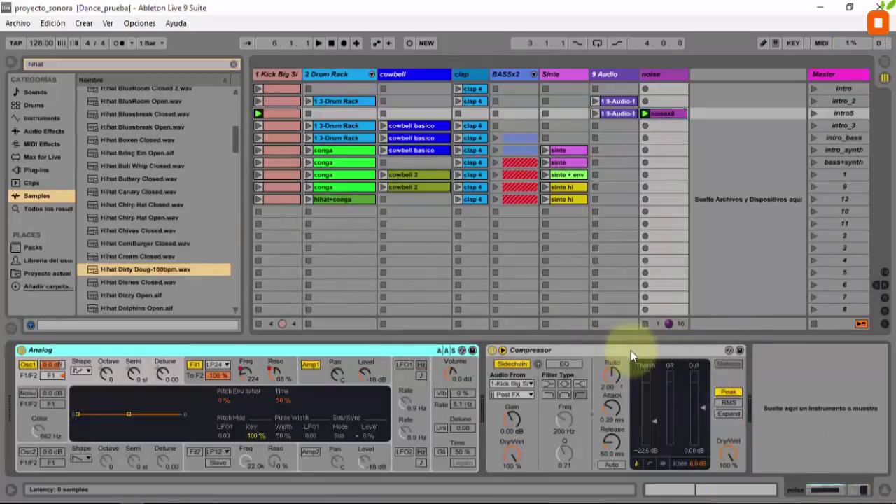
click(234, 65)
click(662, 352)
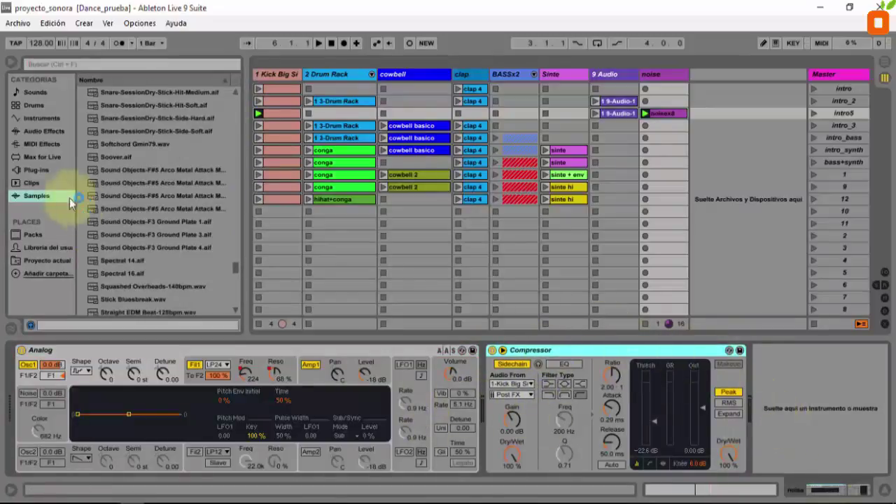
click(52, 131)
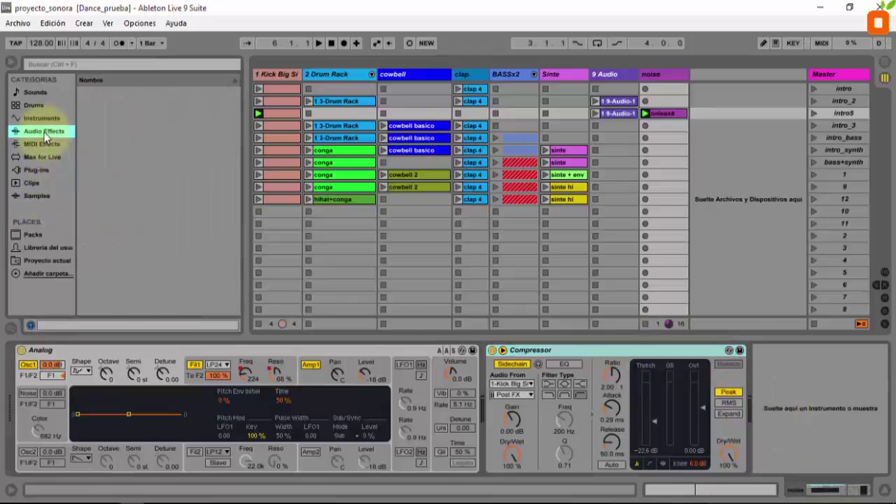
- Insert a Reverb effect between the Analog instrument and the Compressor on the noise track
scroll(179, 171, up, 3)
scroll(179, 172, up, 2)
scroll(177, 179, down, 5)
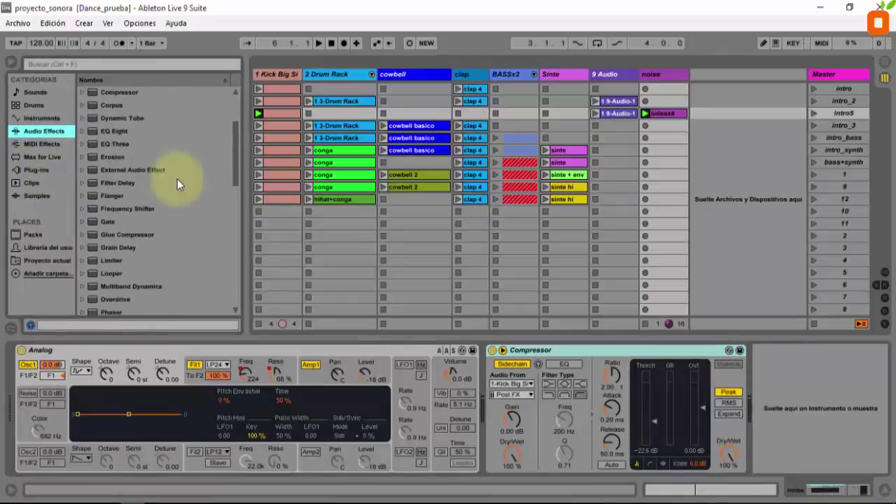
scroll(123, 200, down, 2)
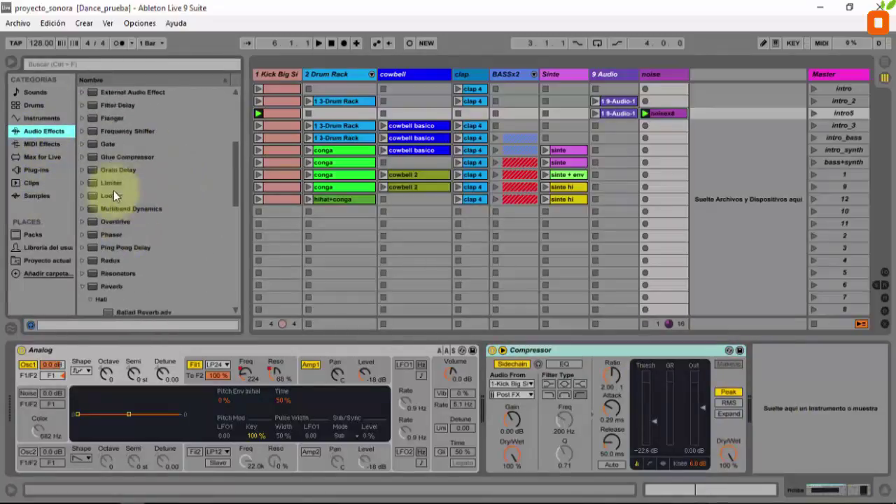
drag(91, 287, 488, 395)
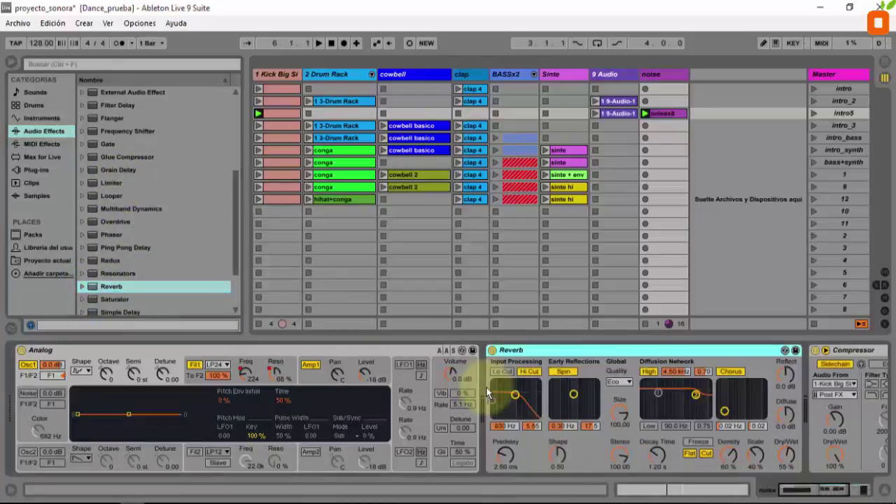
- Load the Dark Hall preset from the Reverb's Hall presets into the Reverb with Dry/Wet at 100 %
click(82, 287)
scroll(233, 270, down, 1)
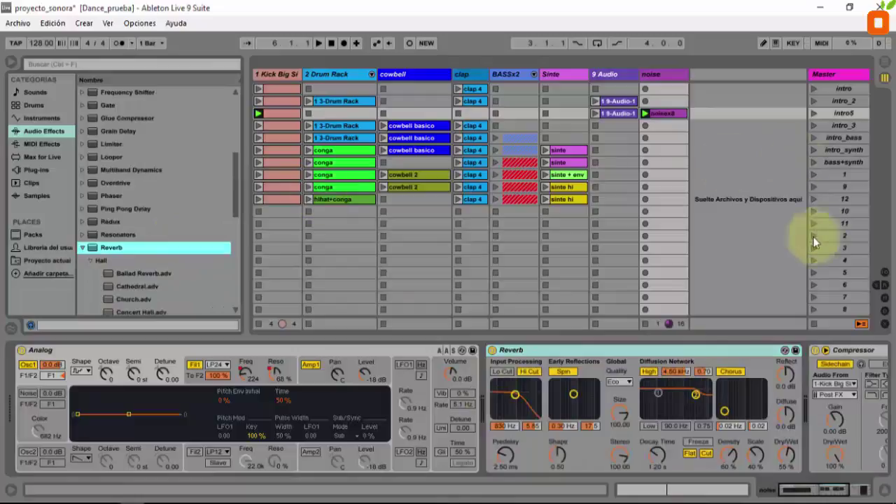
scroll(140, 285, down, 1)
scroll(161, 269, down, 1)
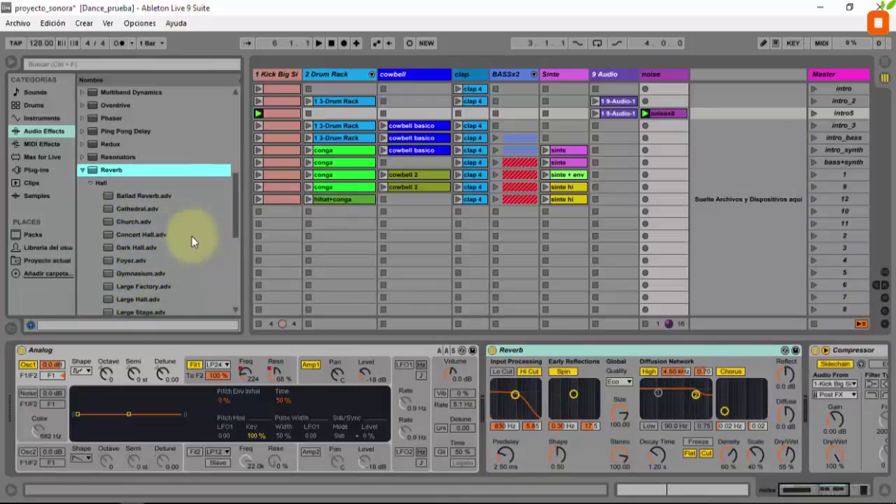
scroll(148, 210, down, 1)
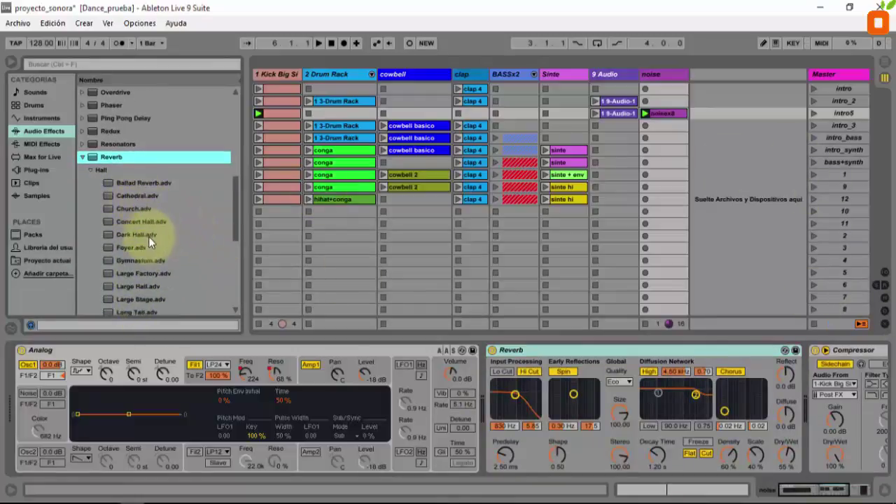
drag(149, 237, 560, 371)
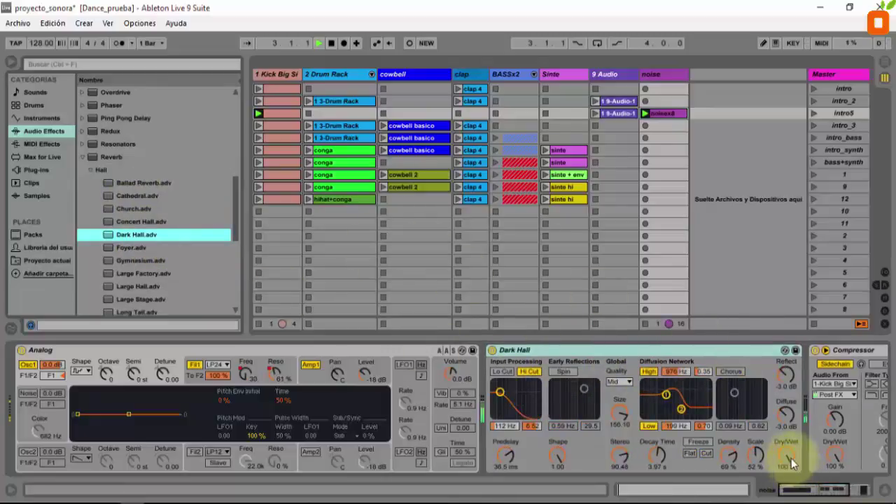
drag(788, 454, 788, 467)
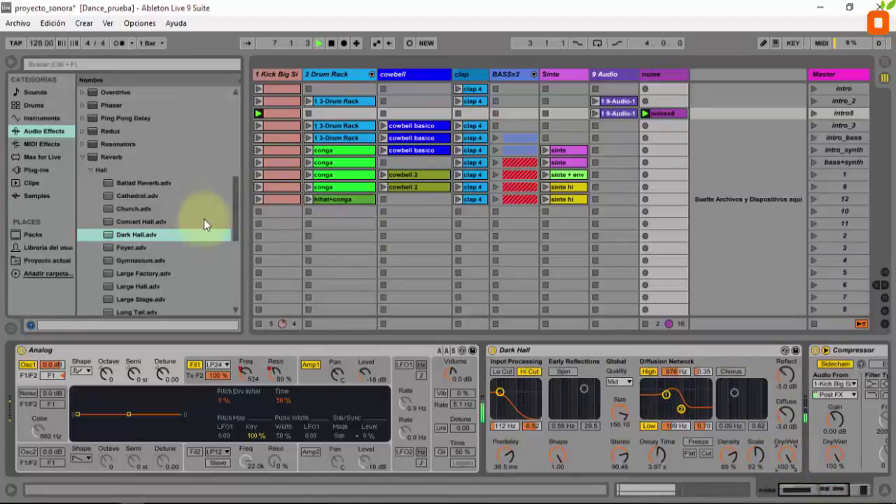
- Insert the Overdrive effect's Enhance preset between the reverb and the Compressor
scroll(119, 189, up, 3)
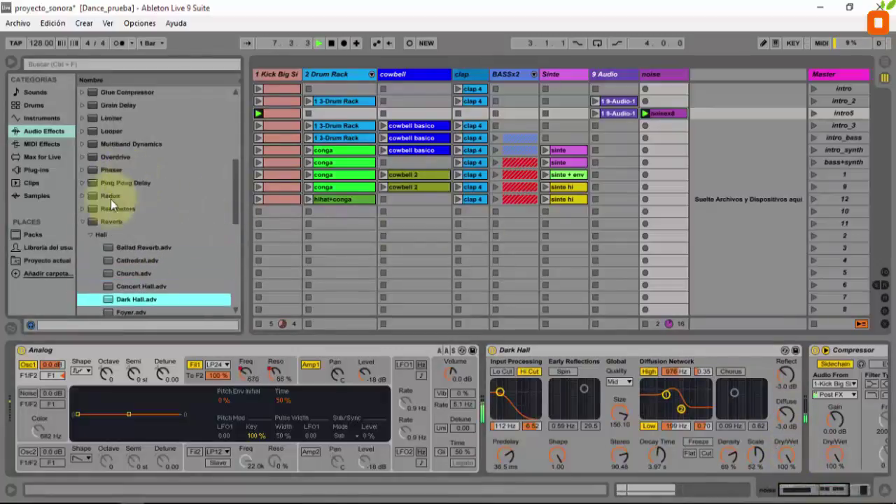
click(82, 222)
click(82, 157)
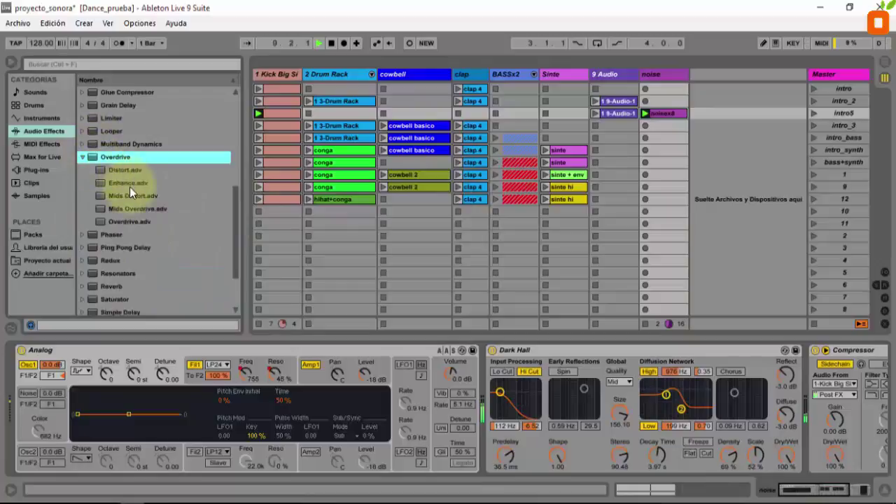
drag(130, 184, 804, 382)
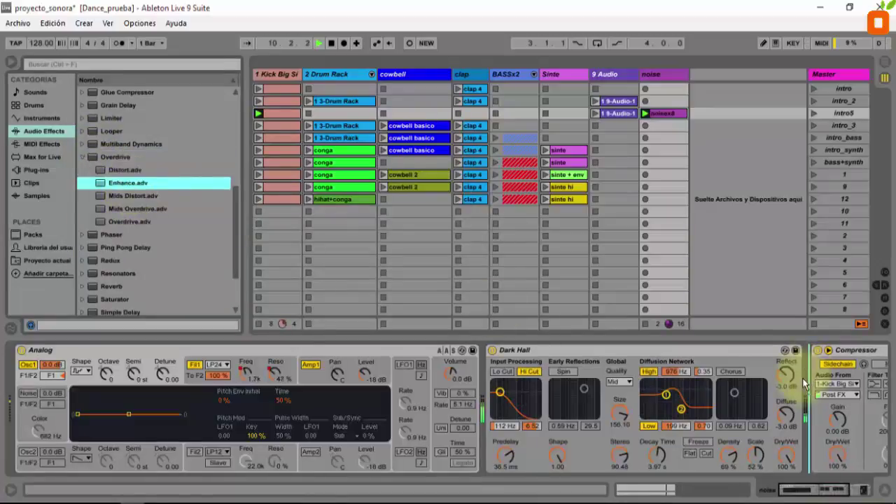
drag(815, 422, 816, 425)
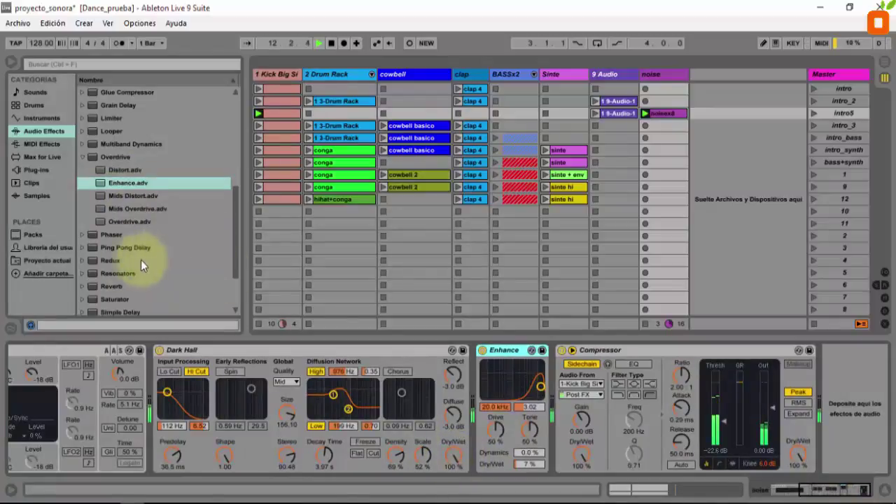
- Hot-swap the reverb's preset, auditioning Gymnasium and Long Tail and settling on Medium Concert
scroll(93, 253, down, 1)
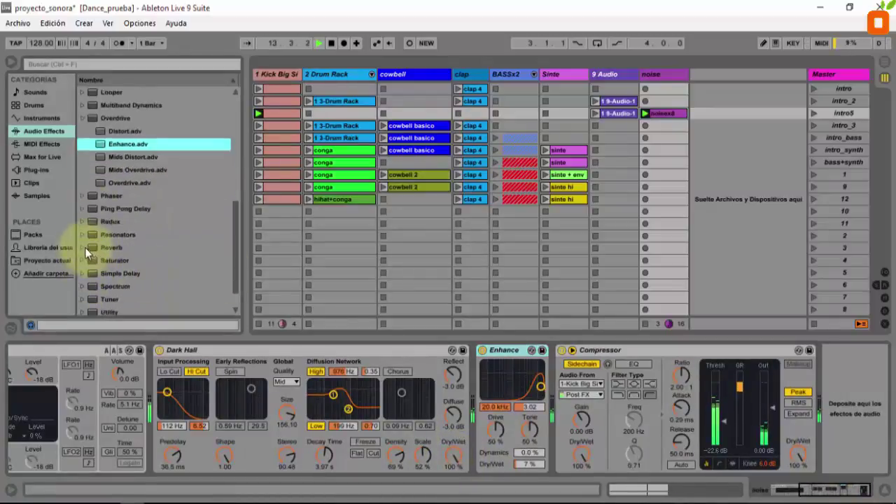
click(452, 351)
scroll(175, 259, down, 2)
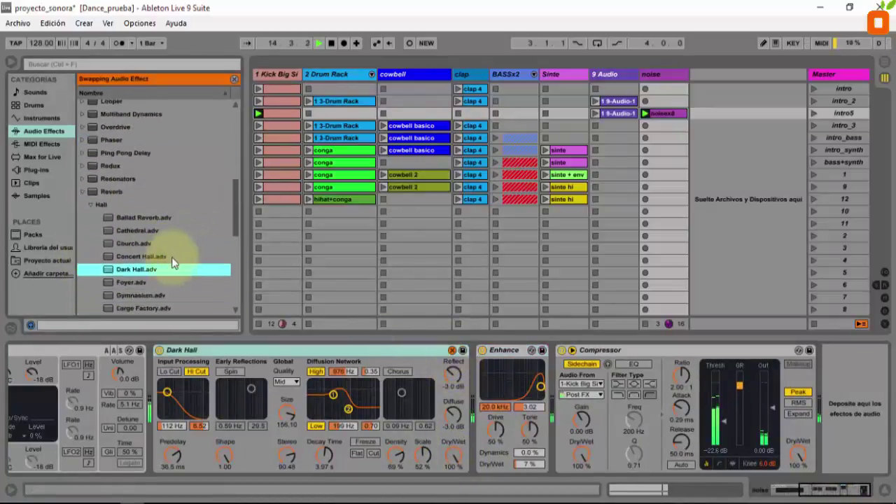
click(140, 257)
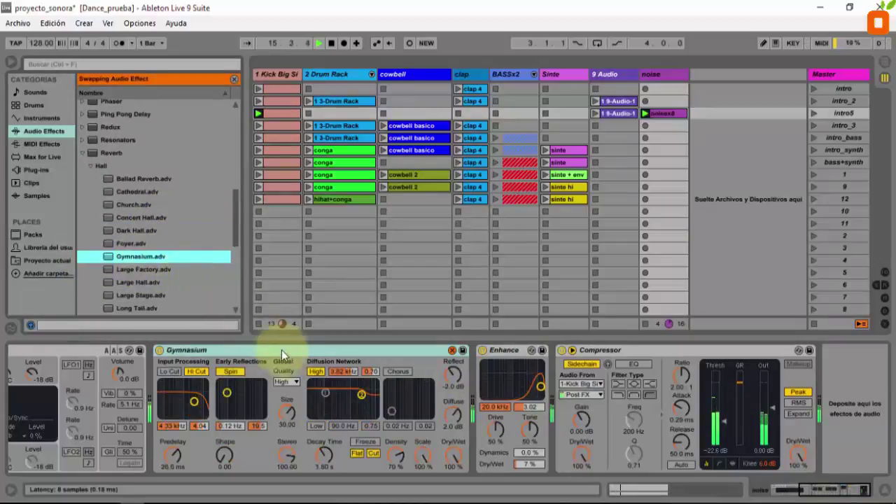
scroll(127, 259, down, 1)
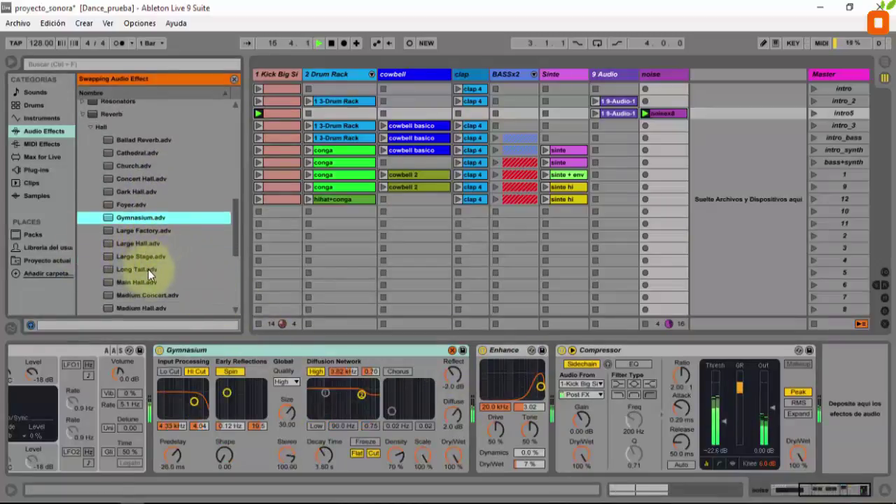
click(148, 268)
scroll(168, 281, down, 1)
scroll(148, 259, down, 2)
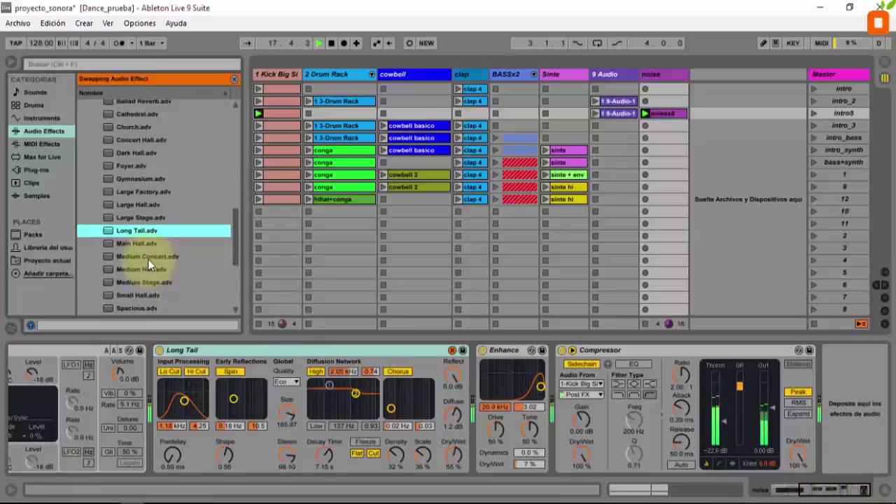
click(148, 259)
scroll(164, 273, down, 3)
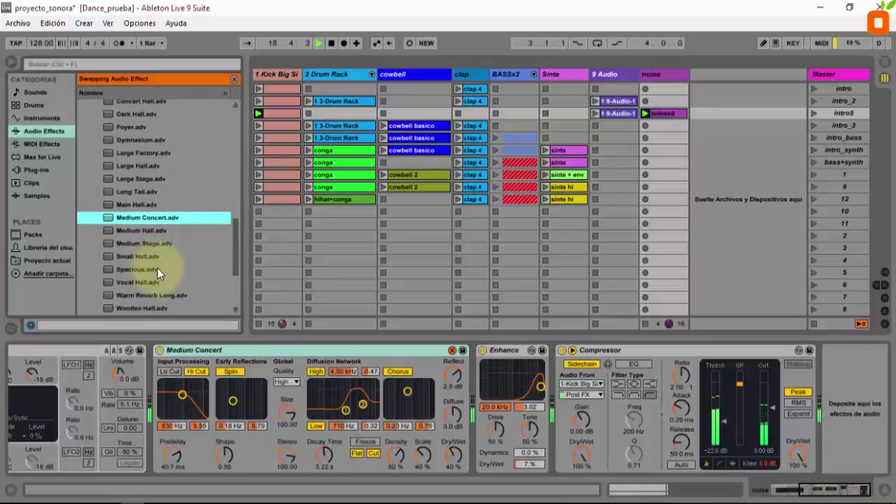
scroll(157, 269, down, 1)
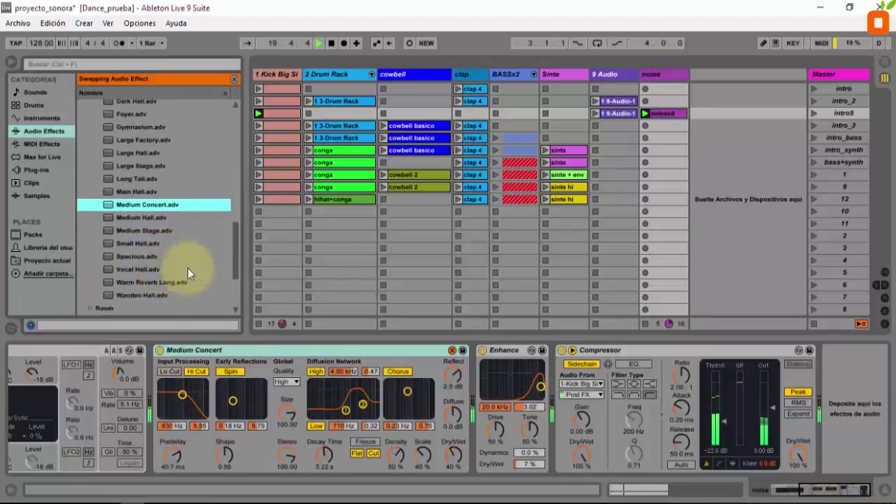
- Audition the Overdrive, Mids Overdrive and Distort presets in place of Enhance, and return to Enhance
click(513, 352)
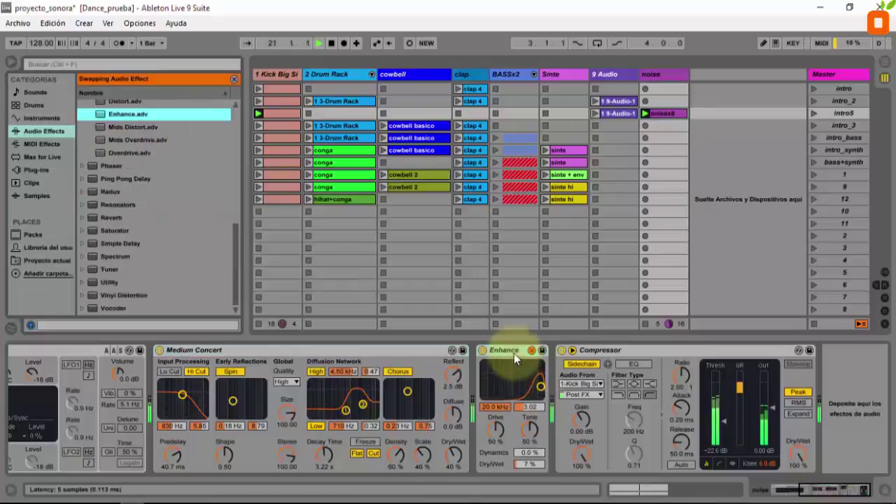
scroll(161, 186, up, 3)
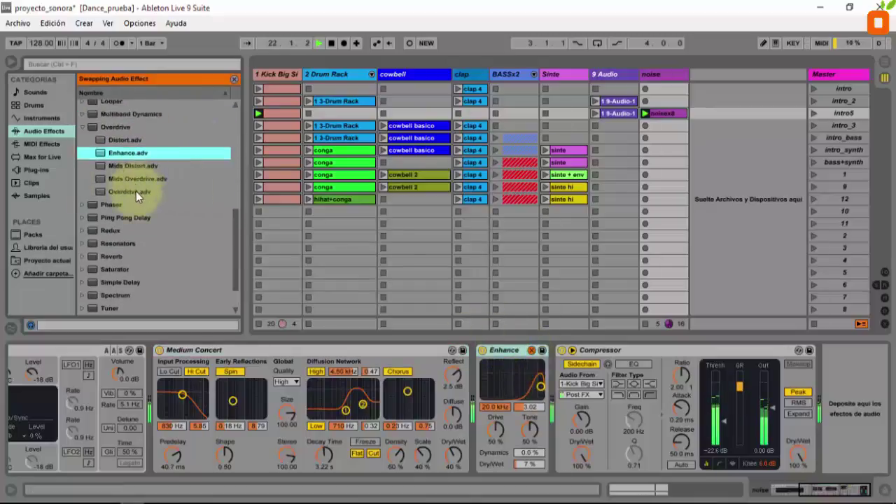
click(136, 192)
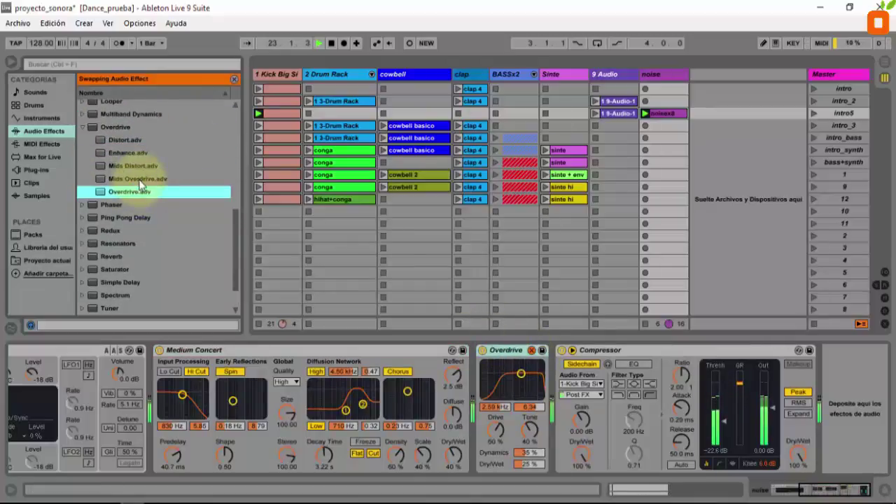
click(137, 179)
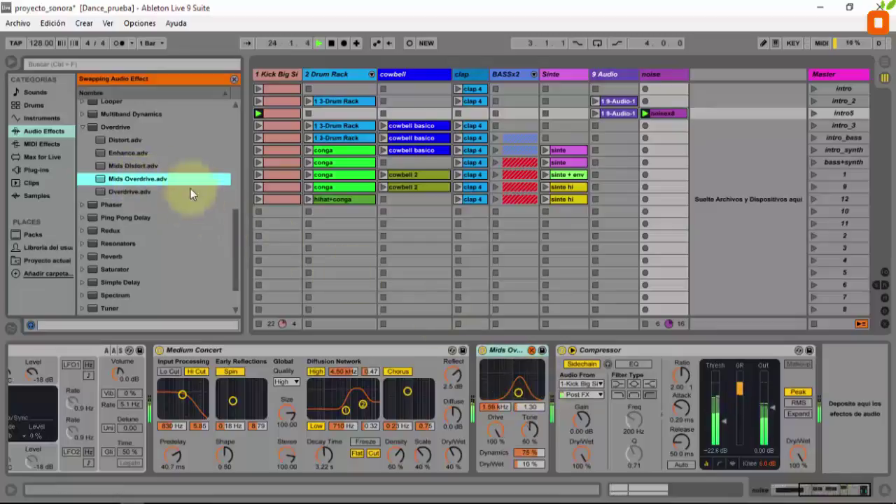
click(132, 140)
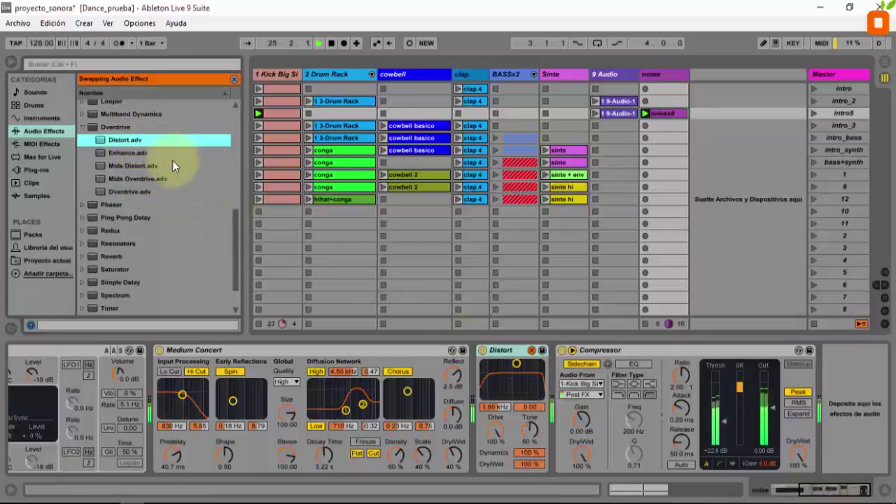
click(124, 153)
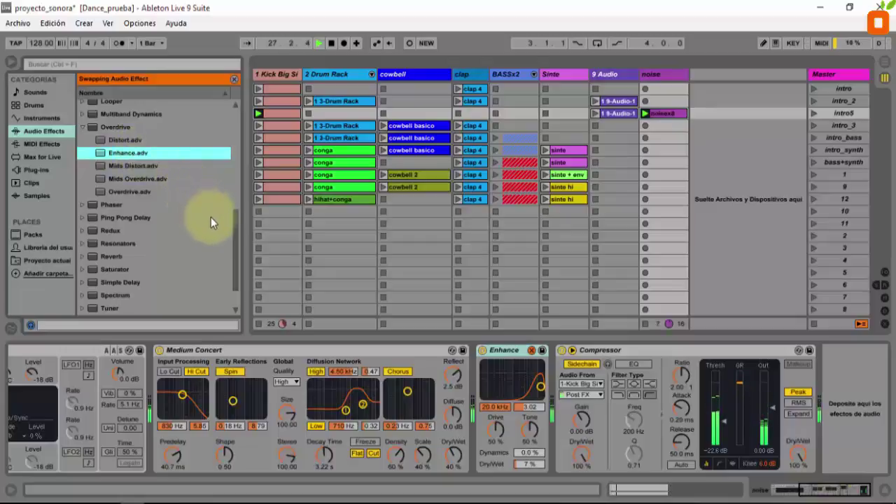
- Insert an EQ Three between Enhance and the Compressor on the noise track
scroll(168, 203, up, 5)
scroll(169, 202, up, 2)
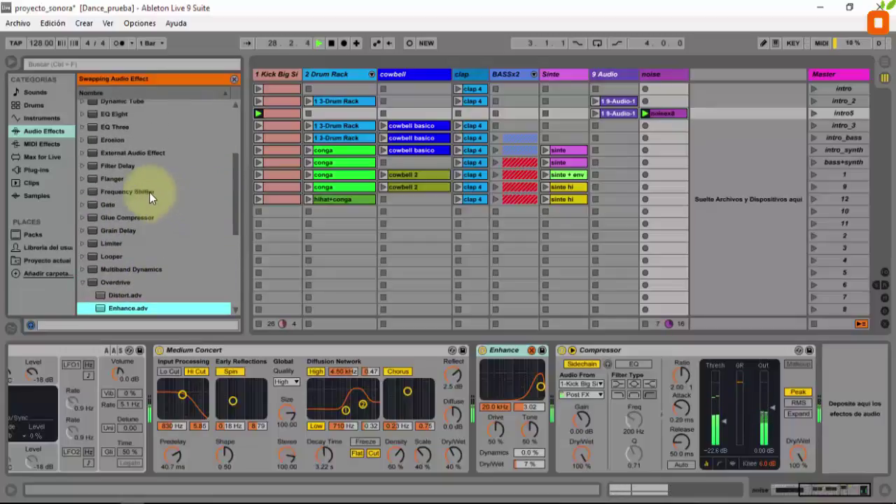
drag(110, 164, 530, 383)
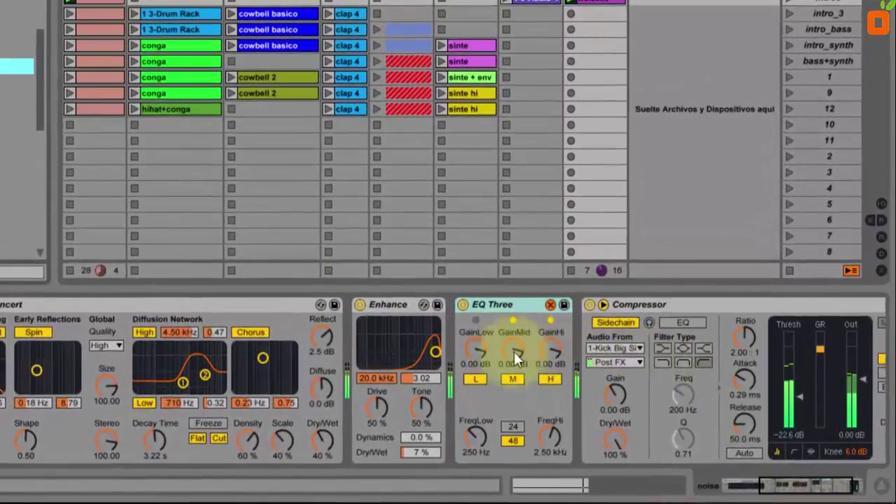
- Set the EQ Three's GainLow to -inf dB, GainHi to -4.16 dB and FreqLow to 216 Hz
mouse_move(550, 350)
mouse_down()
mouse_move(550, 358)
mouse_move(551, 350)
mouse_up()
drag(477, 352, 478, 394)
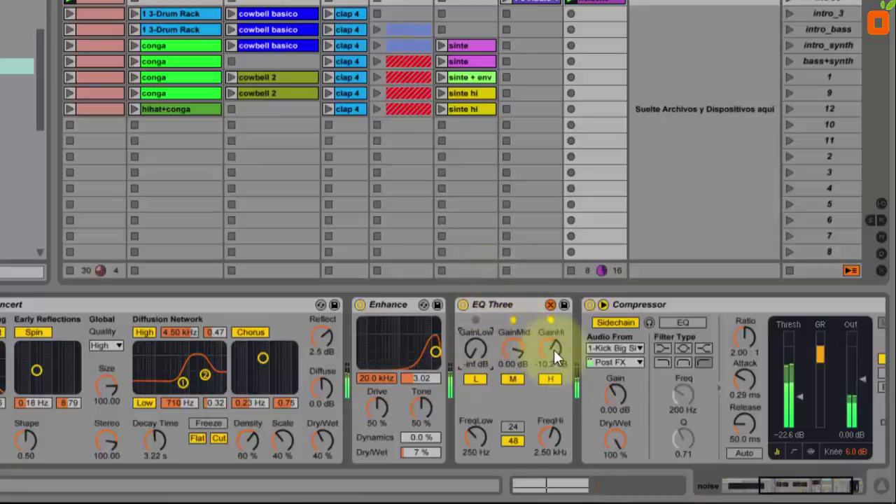
drag(554, 348, 554, 340)
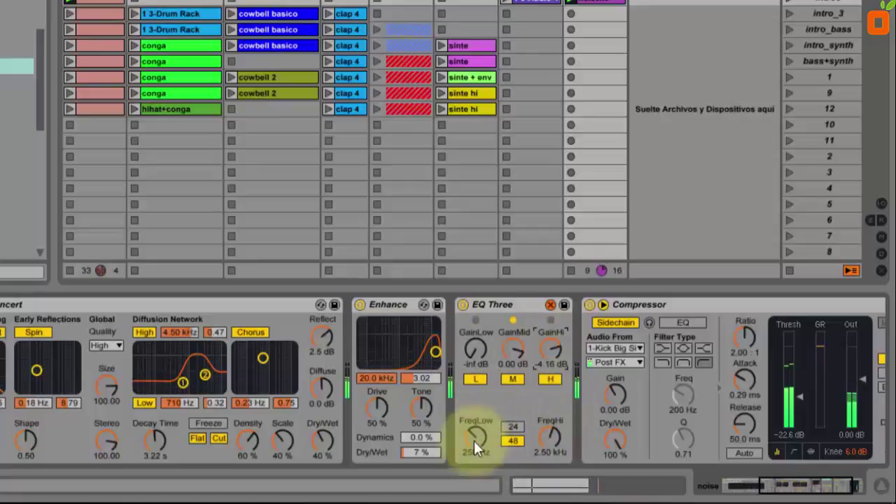
mouse_move(474, 438)
mouse_down()
mouse_move(474, 448)
mouse_move(477, 438)
mouse_up()
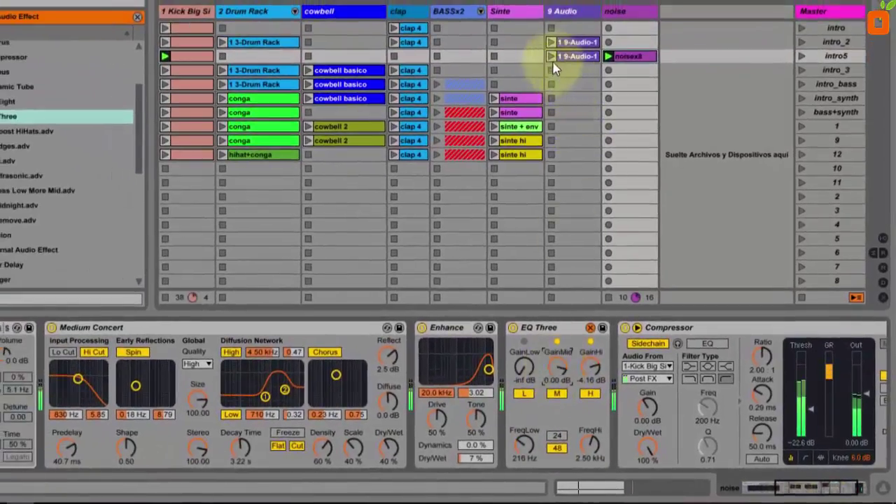
- Launch the 9 Audio track's clip in the intro5 scene and open its waveform and clip settings
click(552, 57)
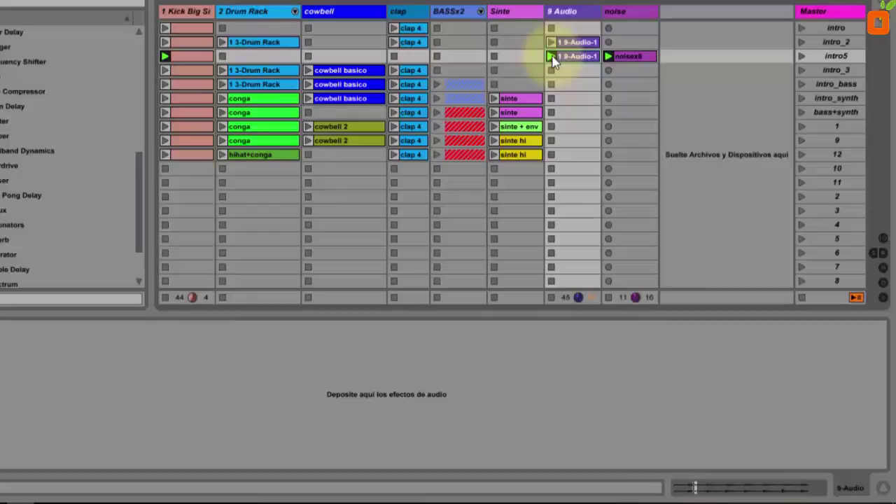
click(568, 56)
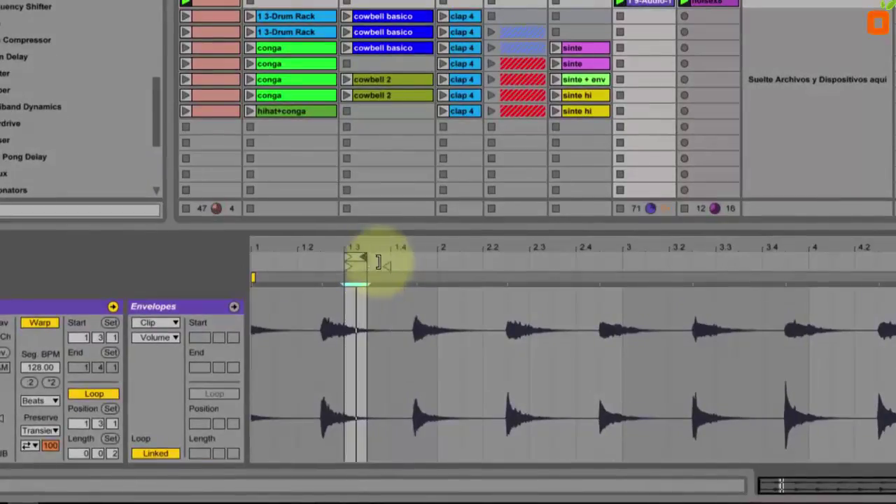
- Move the 9 Audio clip's end marker to 1.3.3 and duplicate the intro5 scene directly below it
mouse_move(378, 262)
mouse_down()
mouse_move(388, 257)
mouse_move(365, 262)
mouse_up()
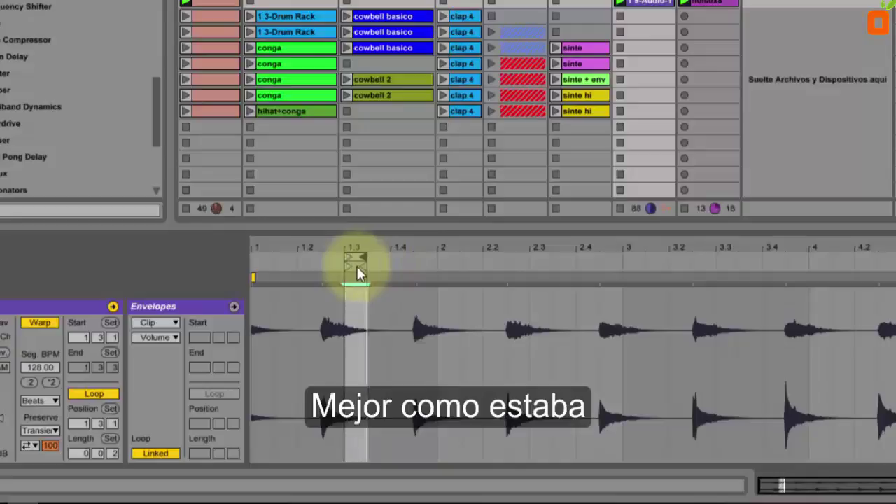
right_click(840, 7)
click(759, 69)
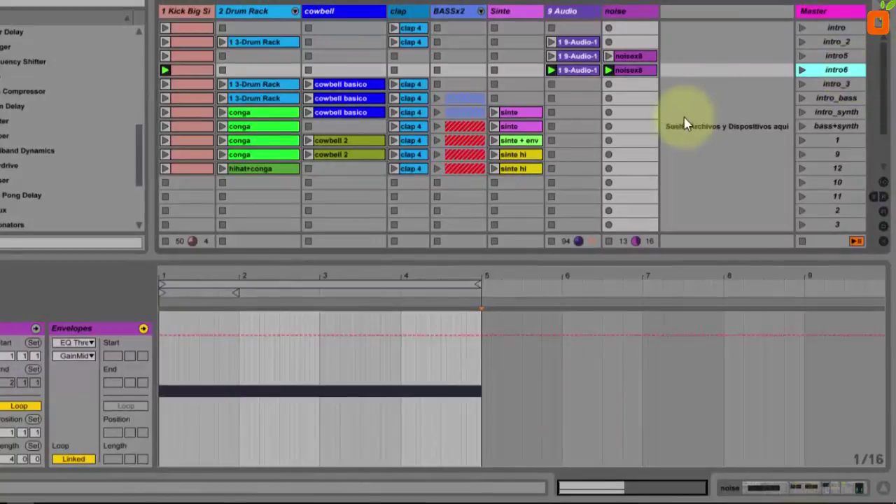
- Rename the 9 Audio track to "tension" and stop all playing clips
click(583, 16)
key(ctrl+r)
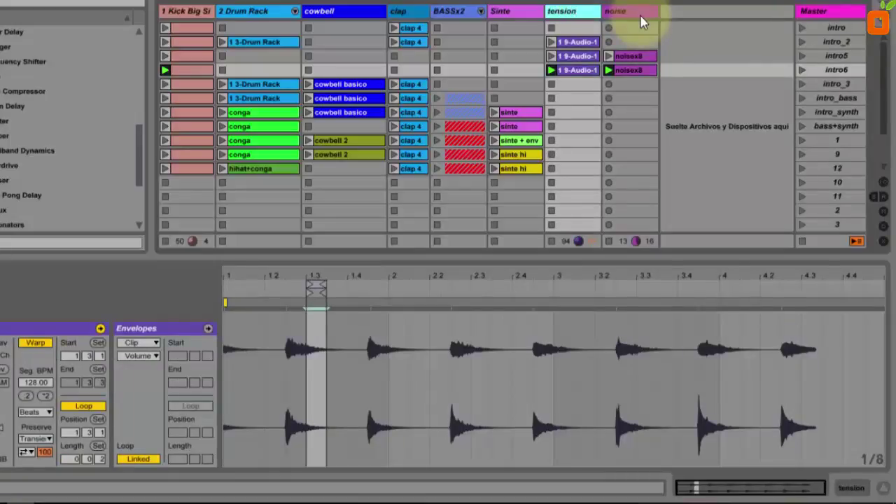
click(578, 42)
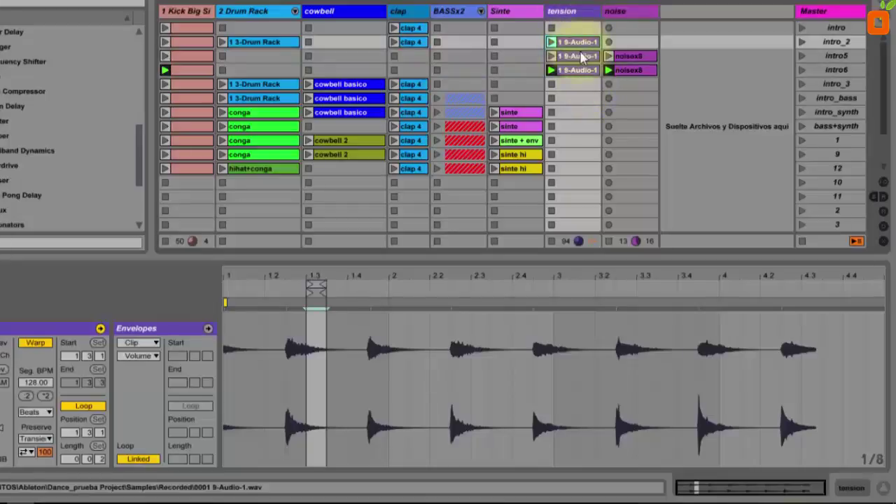
click(803, 241)
- Launch the hihat+conga clip in scene 12 and display the end of the Drum Rack track's device chain
click(222, 169)
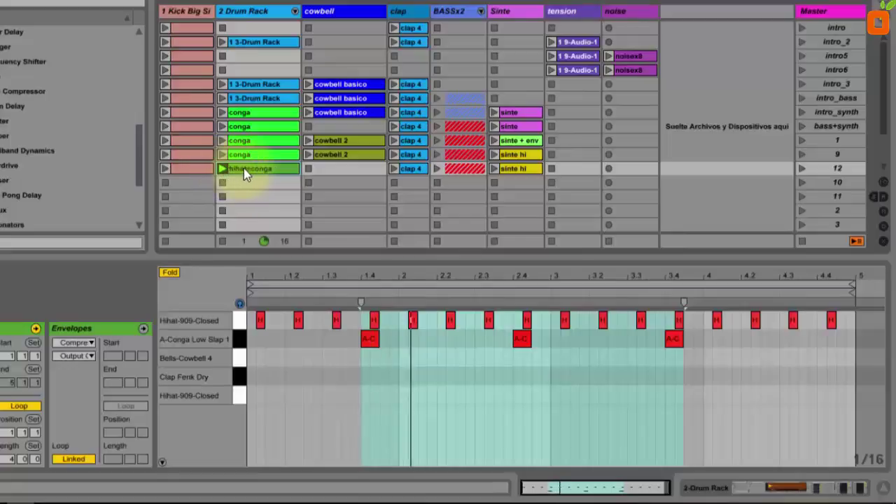
click(816, 490)
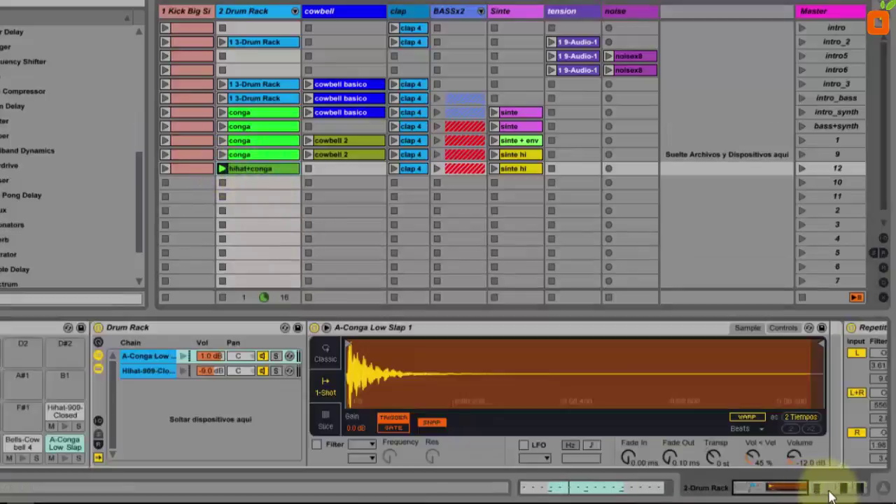
drag(800, 488, 829, 489)
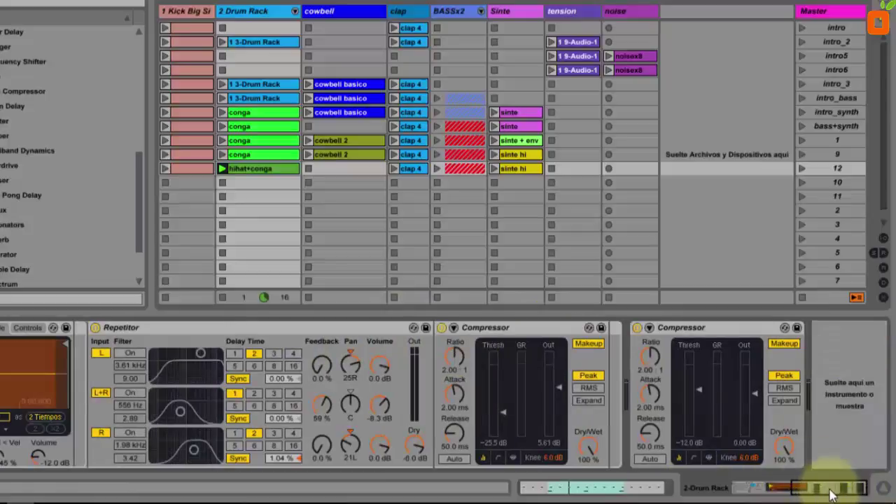
- Enable the sidechain on the Drum Rack track's last Compressor with audio from 1-Kick Big Sine and set its threshold to -14.9 dB
click(650, 327)
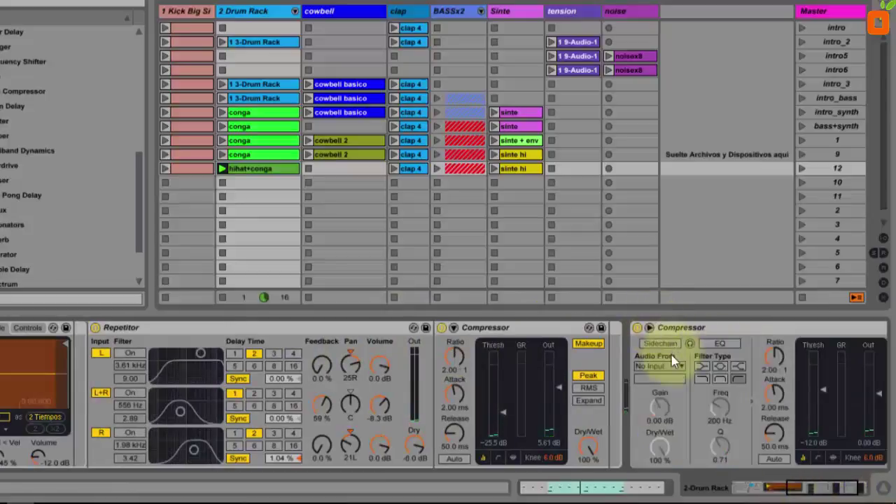
click(666, 348)
click(660, 365)
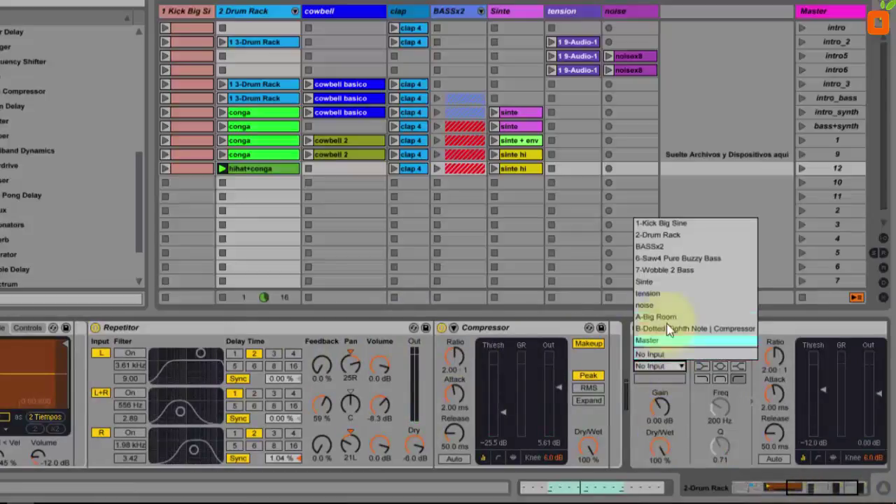
click(672, 235)
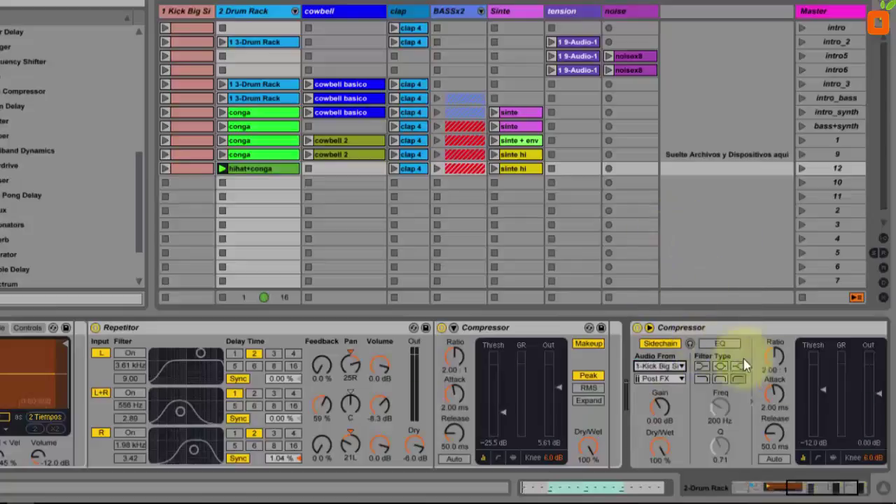
drag(822, 387, 822, 394)
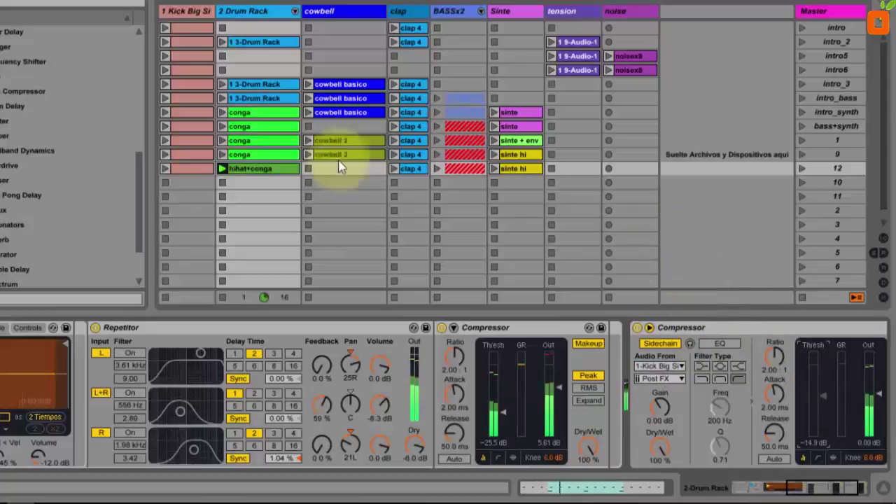
- Launch the kick clip in scene 12 and set the threshold of the Drum Rack track's sidechained Compressor to -19.1 dB
click(170, 169)
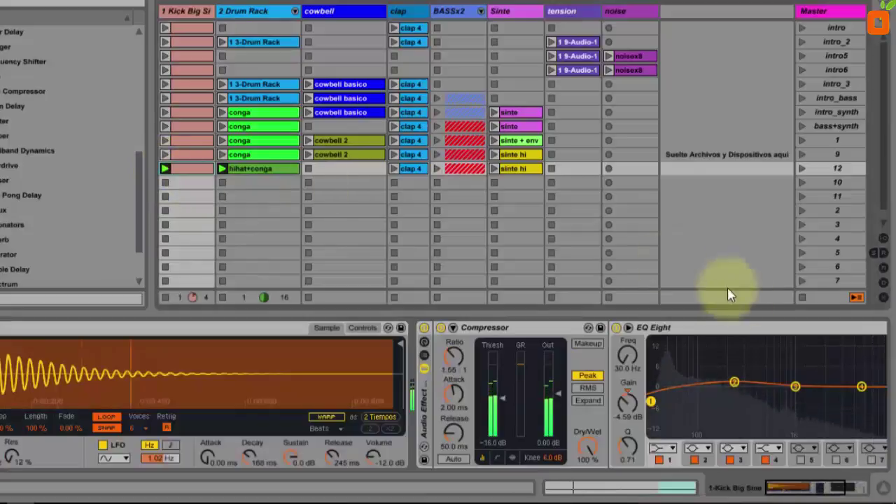
drag(797, 490, 849, 491)
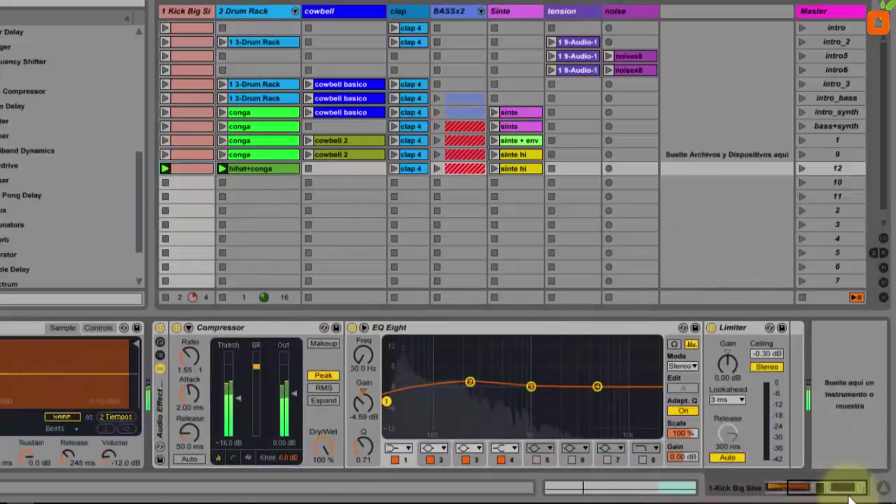
click(263, 169)
drag(822, 397, 822, 405)
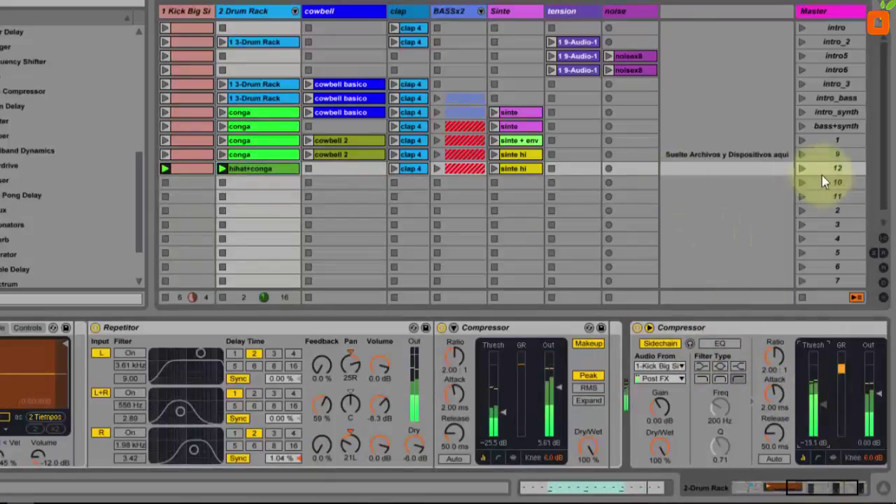
- Launch scene 12 and insert an EQ Three after Reso Thin on the Sinte track
click(804, 169)
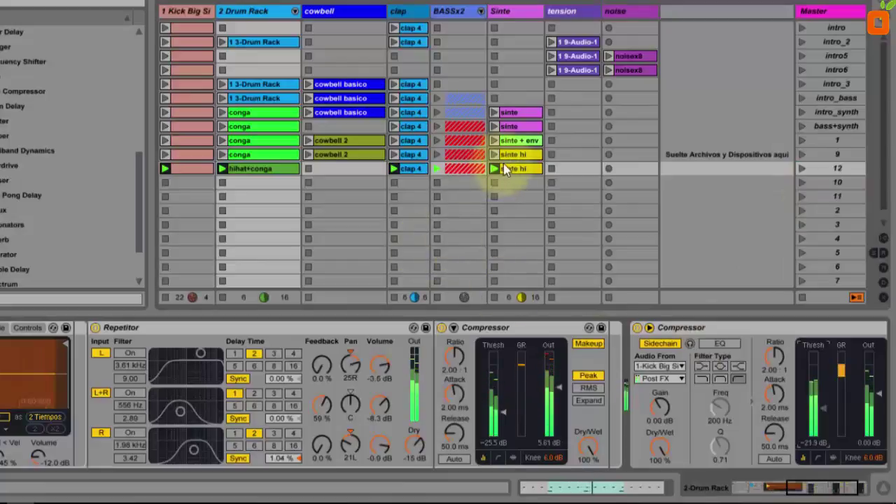
click(518, 170)
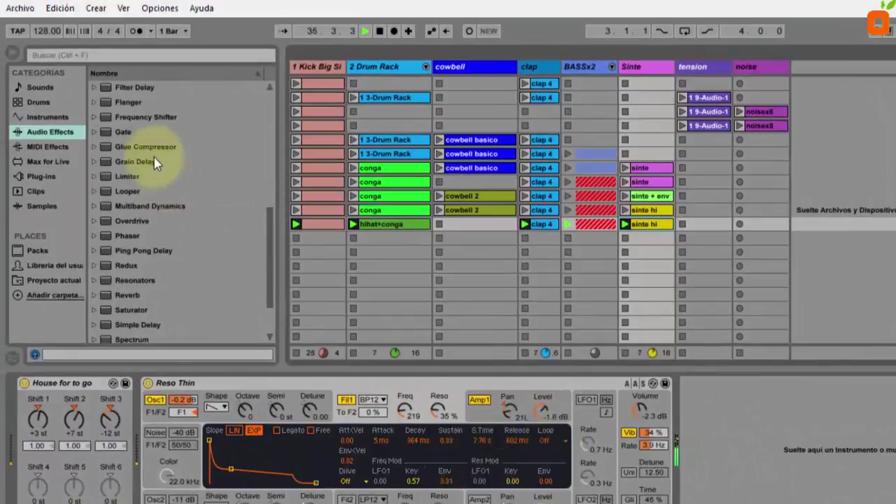
scroll(154, 157, up, 3)
scroll(156, 158, up, 3)
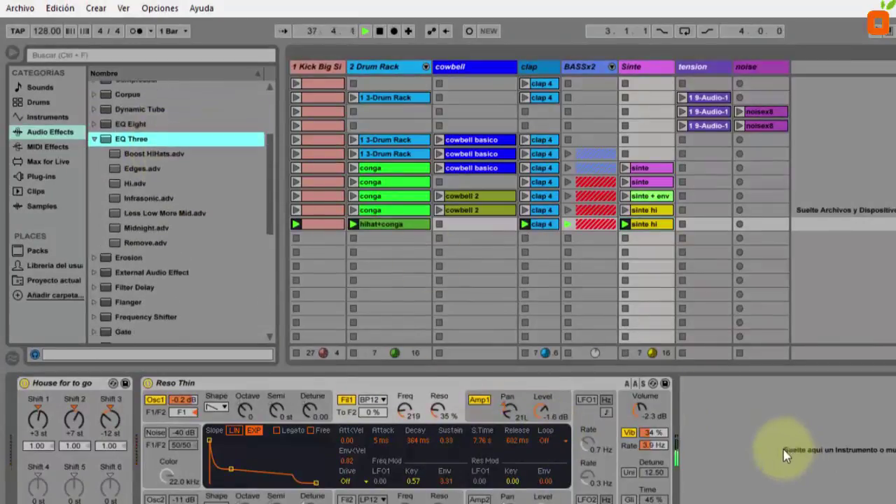
scroll(691, 455, down, 2)
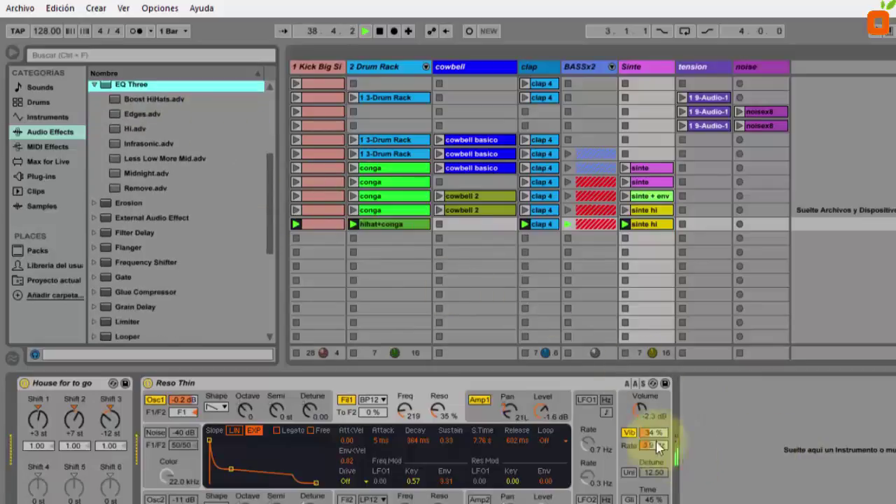
click(137, 85)
click(95, 87)
drag(110, 88, 693, 434)
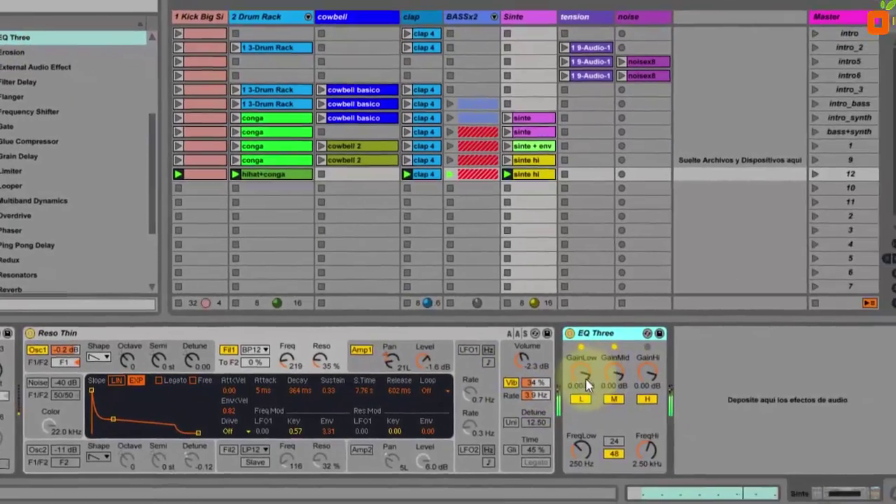
- Set the Sinte track's EQ Three GainLow to -15.0 dB and GainHi to -3.52 dB, auditioning the sinte clip in the bass+synth scene
drag(588, 384, 588, 399)
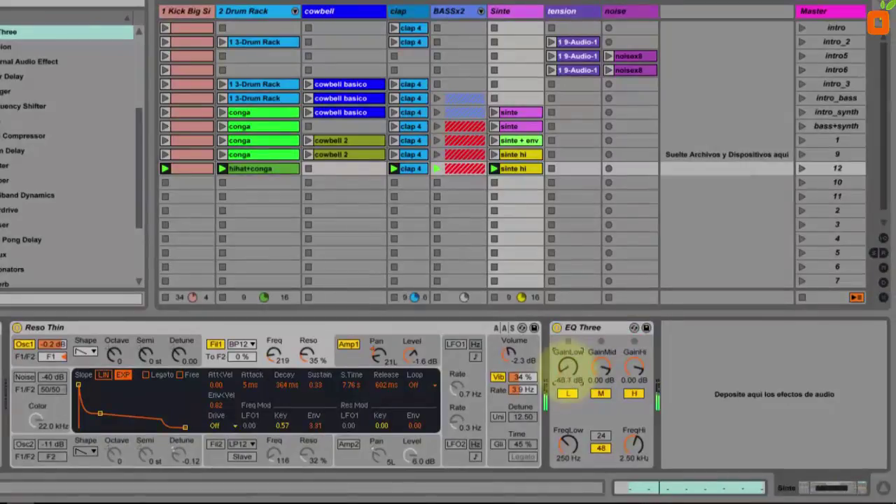
drag(568, 365, 568, 359)
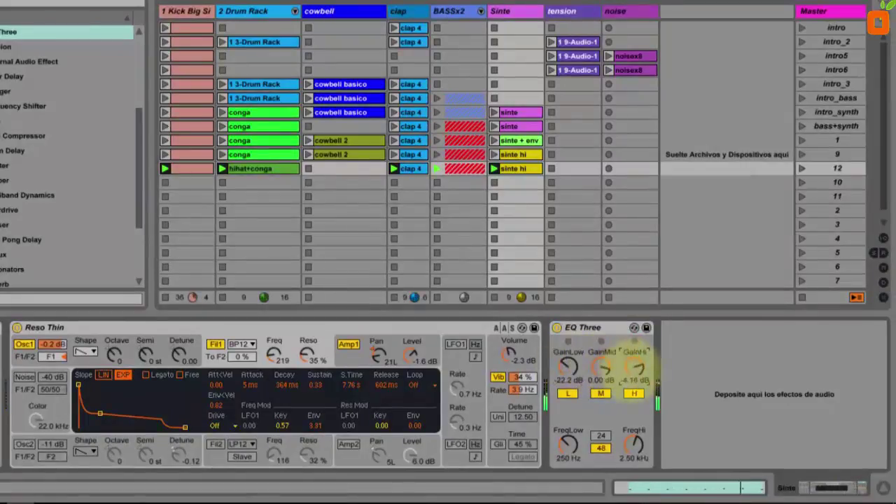
click(320, 331)
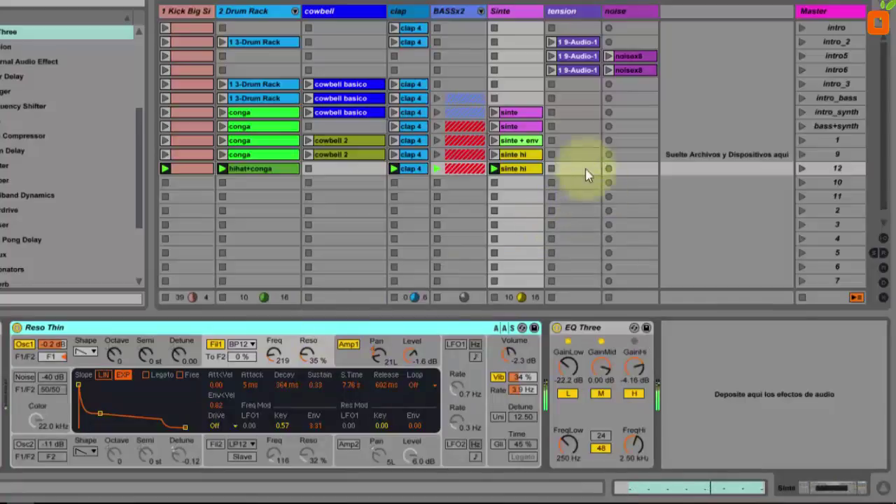
click(495, 126)
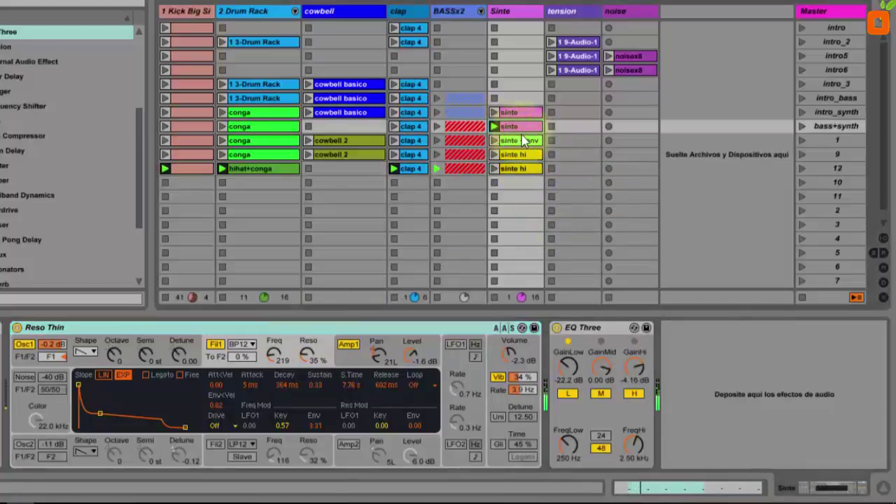
drag(568, 367, 568, 364)
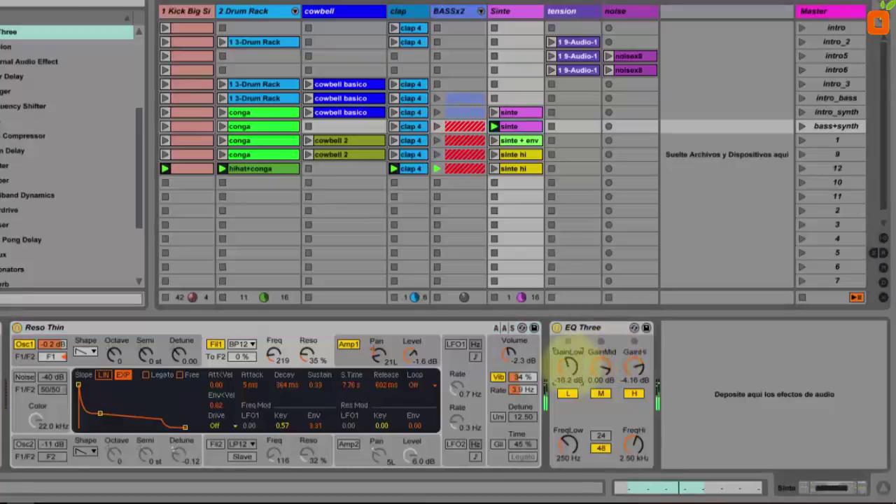
click(639, 367)
drag(641, 369, 640, 366)
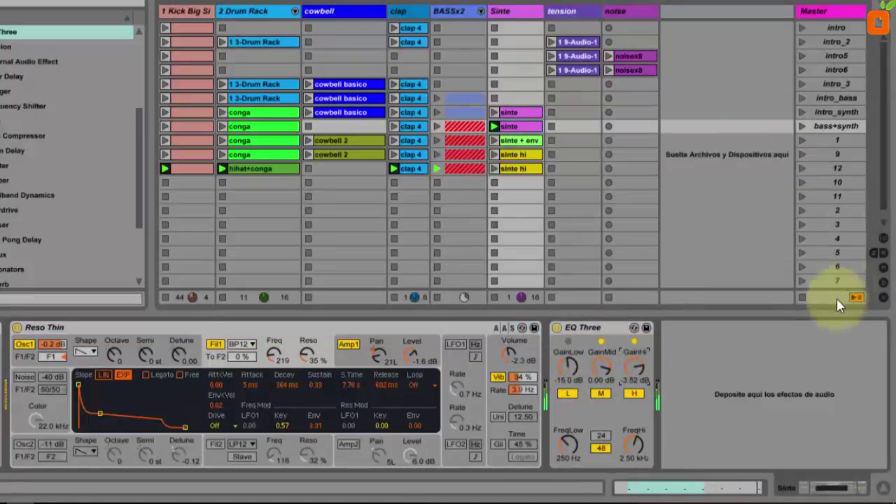
- Show the return tracks and replace the Big Room reverb on return A with the Bright Room preset
click(872, 252)
click(874, 253)
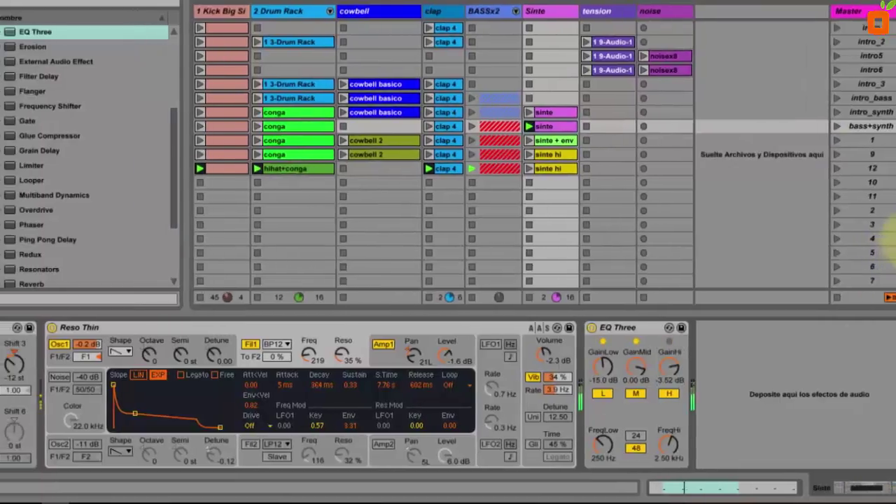
key(ctrl+alt+r)
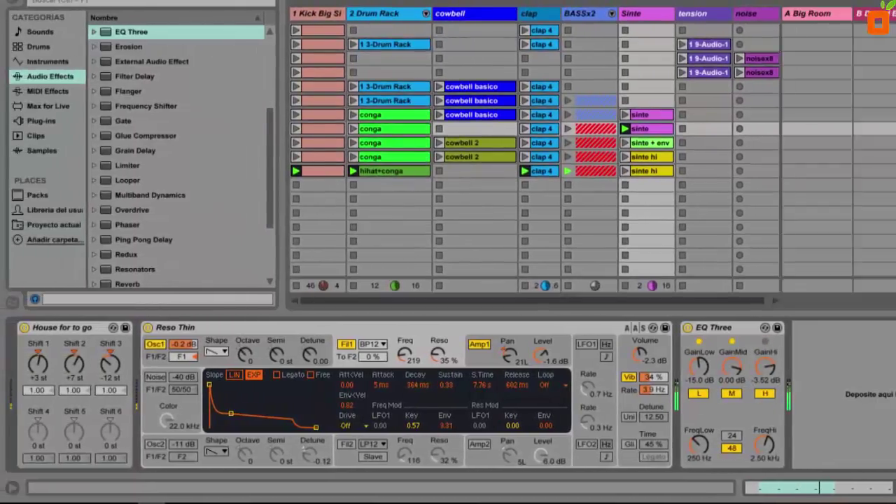
click(831, 16)
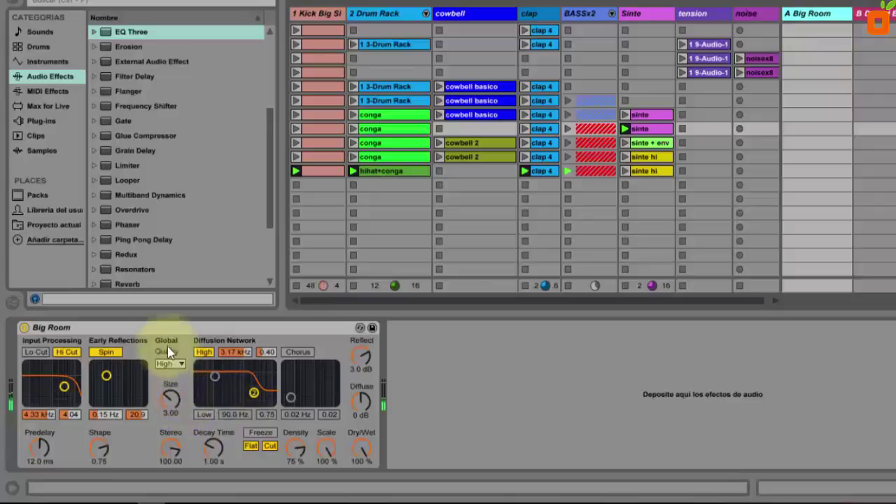
click(360, 328)
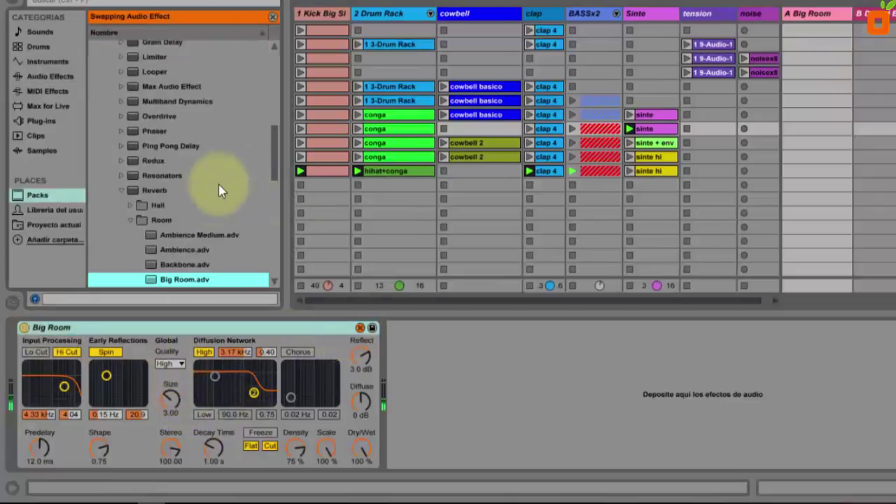
scroll(220, 203, down, 5)
double_click(203, 220)
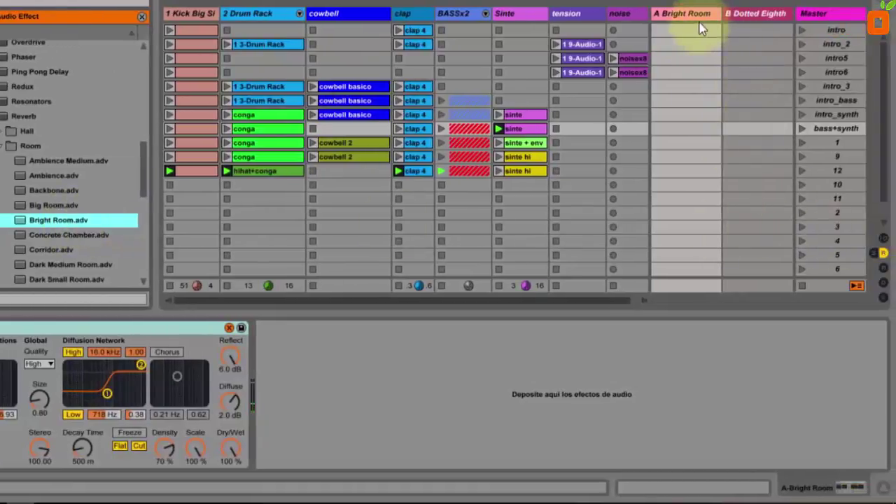
- Show the mixer section and solo the A Bright Room return track
key(ctrl+alt+m)
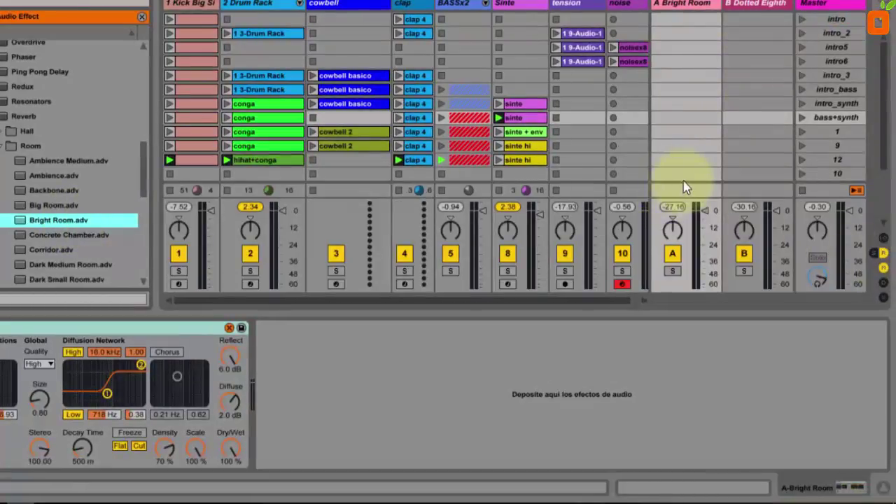
click(672, 271)
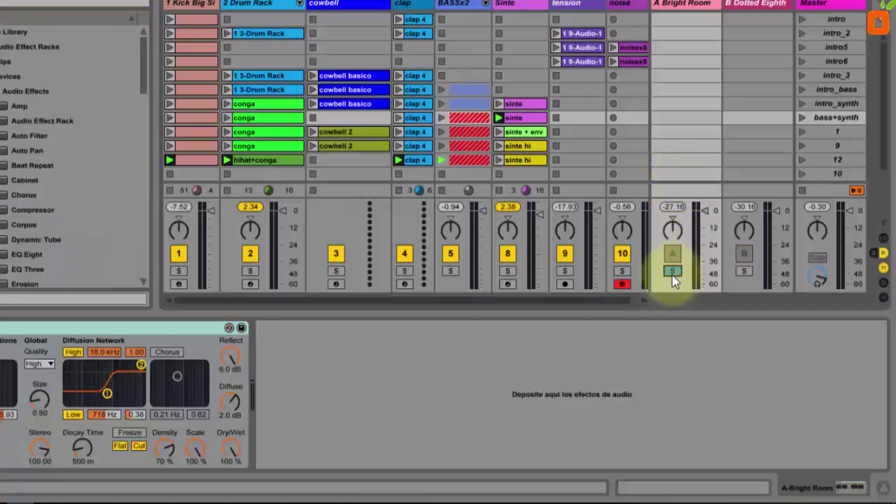
click(702, 213)
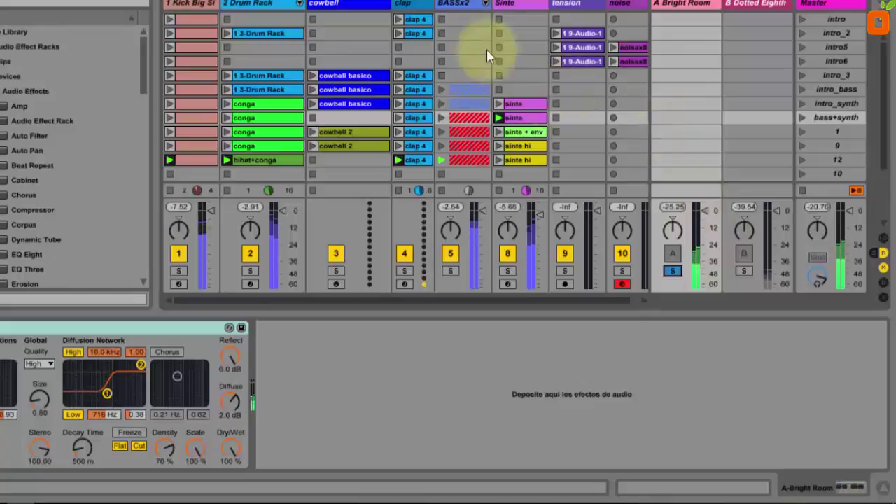
- Select the Sinte track and show the mixer's sends section
click(518, 10)
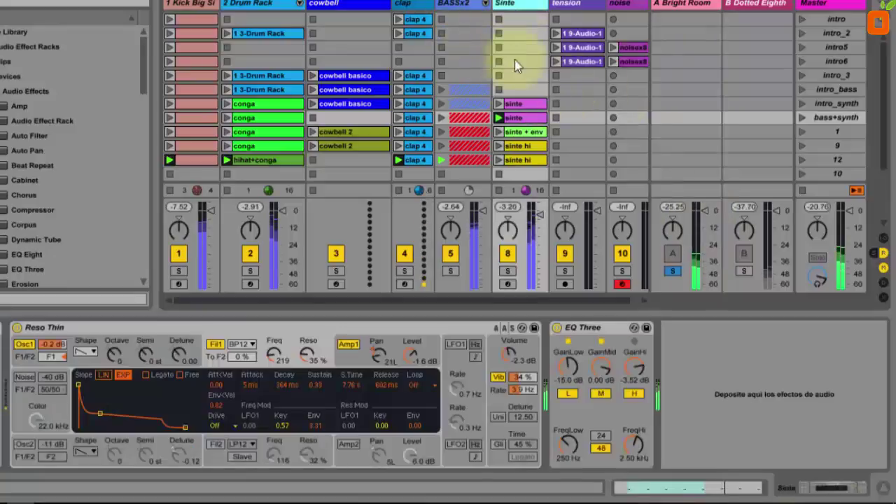
click(879, 253)
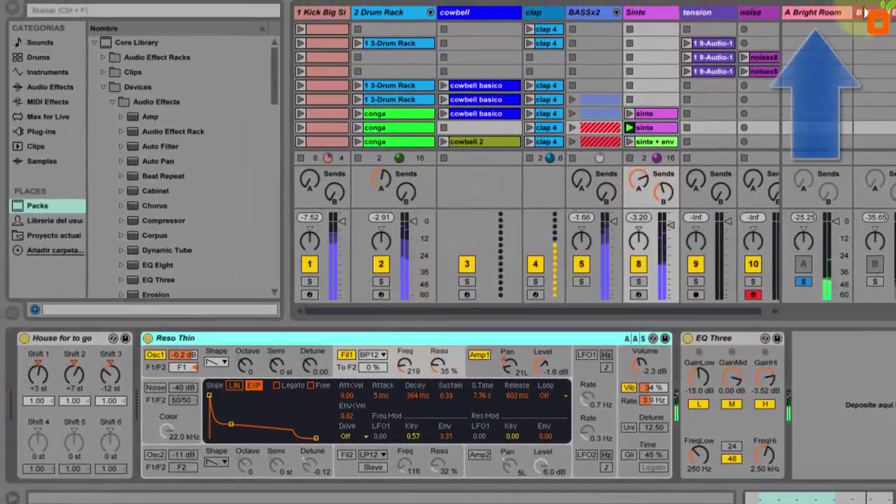
- Select the A Bright Room return track and swap its reverb preset for Big Room
click(819, 11)
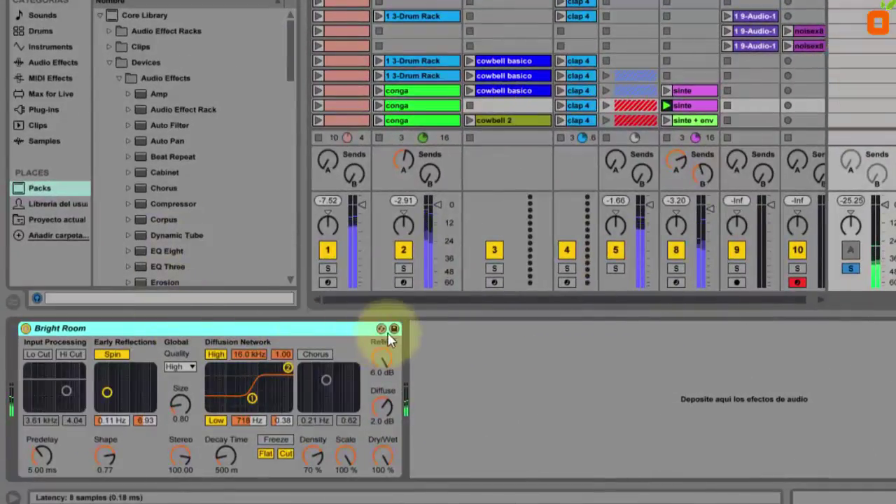
click(381, 328)
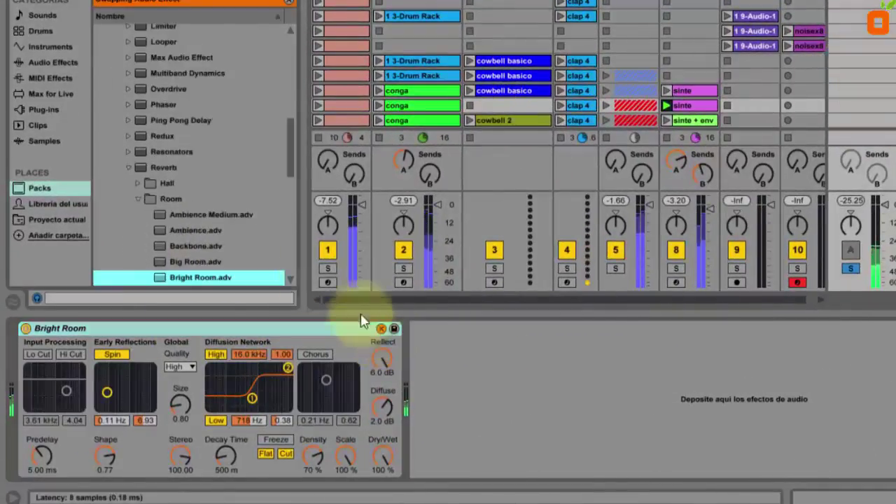
scroll(200, 245, down, 2)
double_click(207, 214)
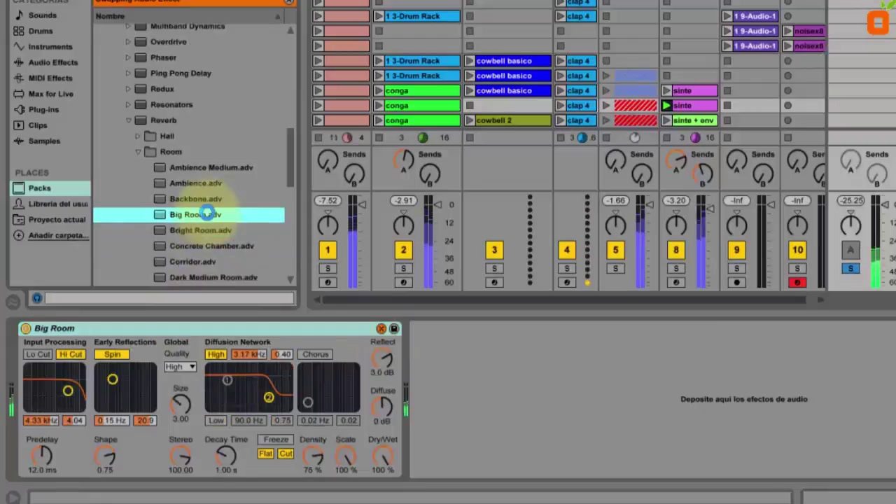
scroll(210, 231, down, 3)
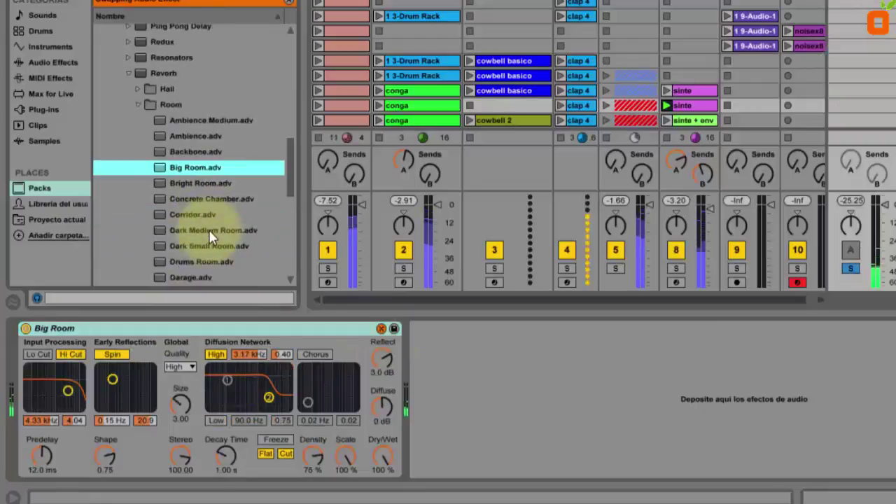
- Audition the Ballad Reverb, Gymnasium, Large Hall and Main Hall presets from the Reverb's Hall folder on return A
click(138, 102)
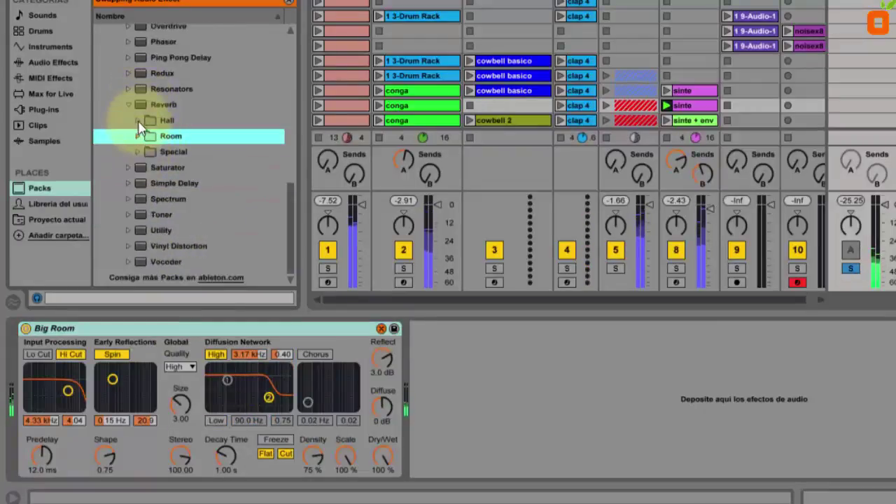
click(138, 120)
double_click(191, 140)
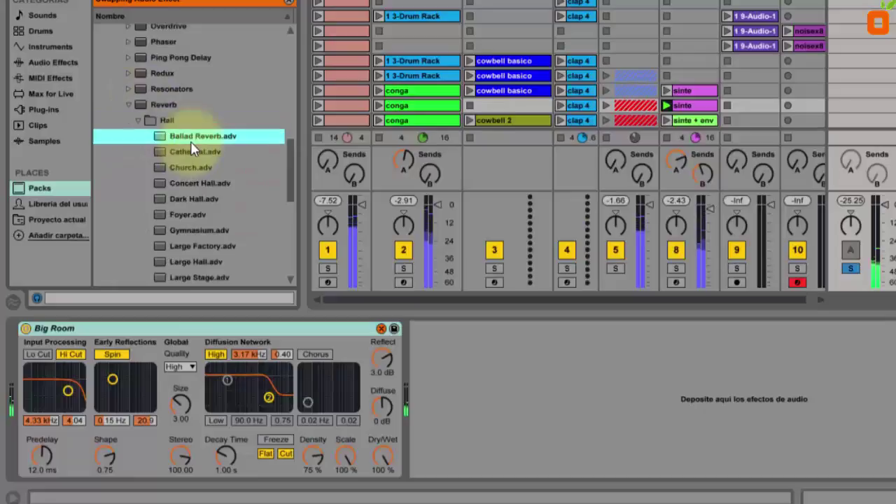
scroll(203, 182, down, 2)
double_click(200, 199)
scroll(202, 203, down, 2)
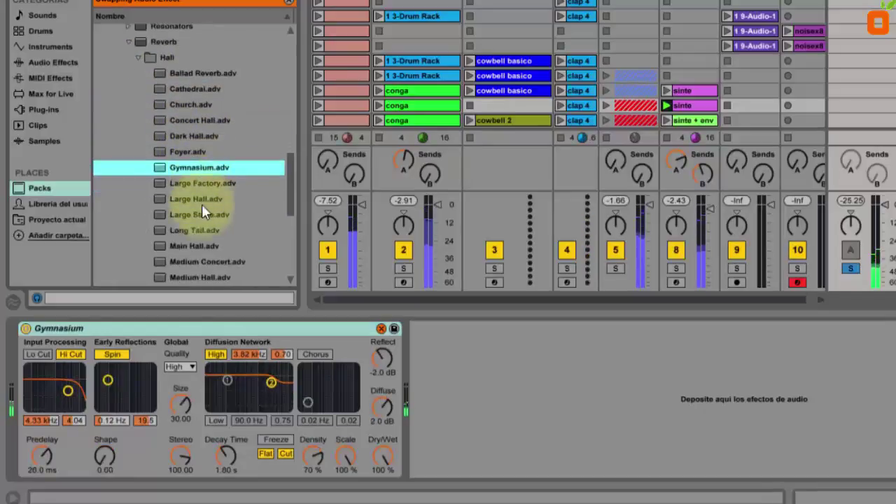
double_click(208, 200)
scroll(210, 200, down, 3)
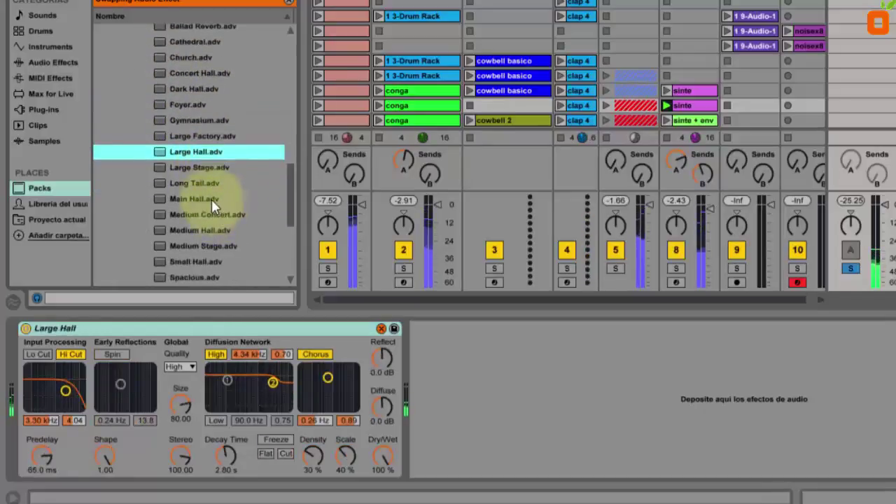
double_click(211, 199)
scroll(214, 210, down, 2)
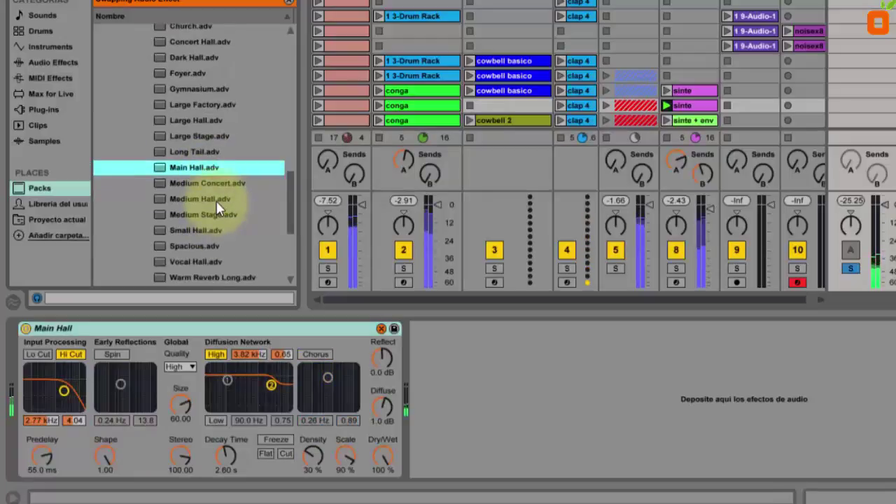
- Try the Medium Hall and Small Hall presets on return A and settle on the Spacious hall reverb
double_click(217, 199)
double_click(216, 231)
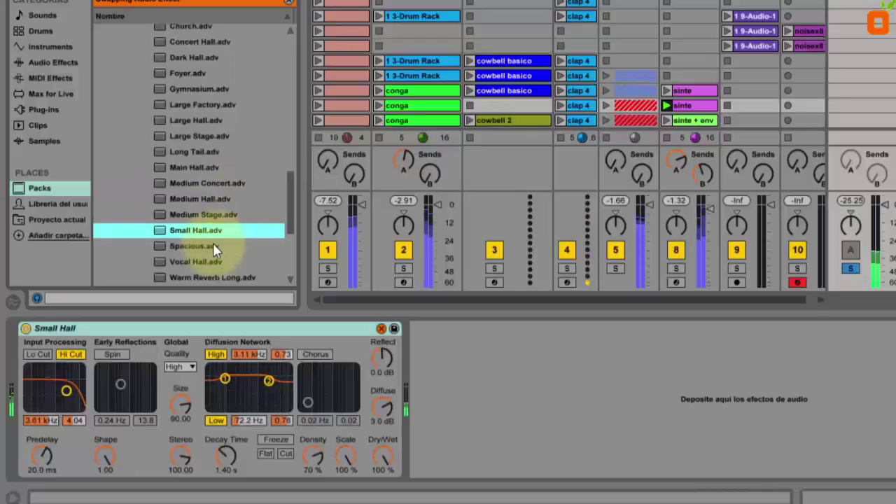
double_click(213, 245)
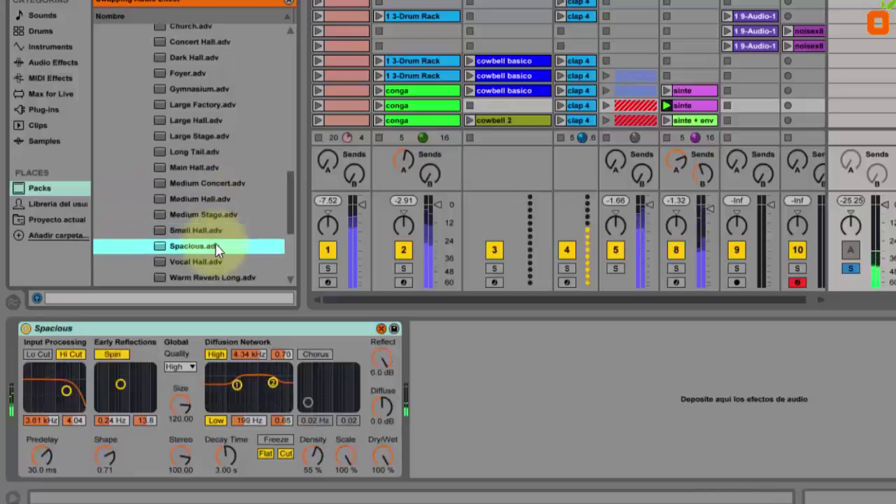
click(677, 164)
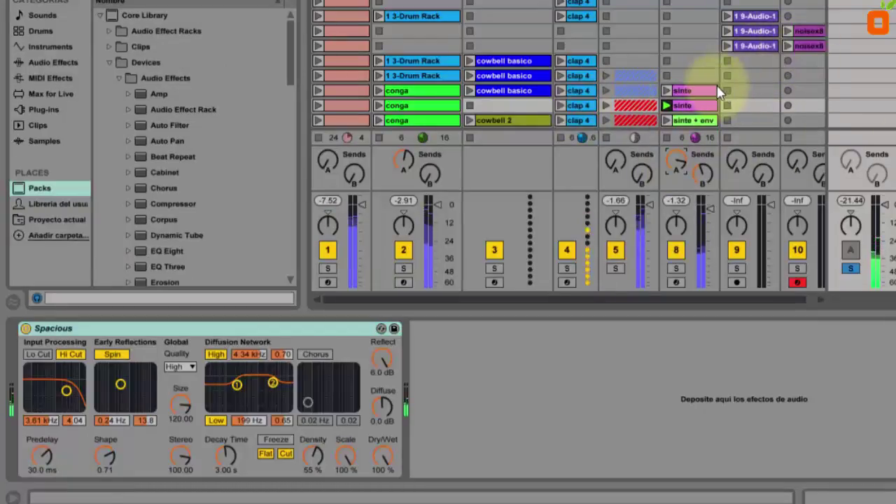
- Solo the Sinte and Kick tracks together with return A
scroll(688, 88, down, 1)
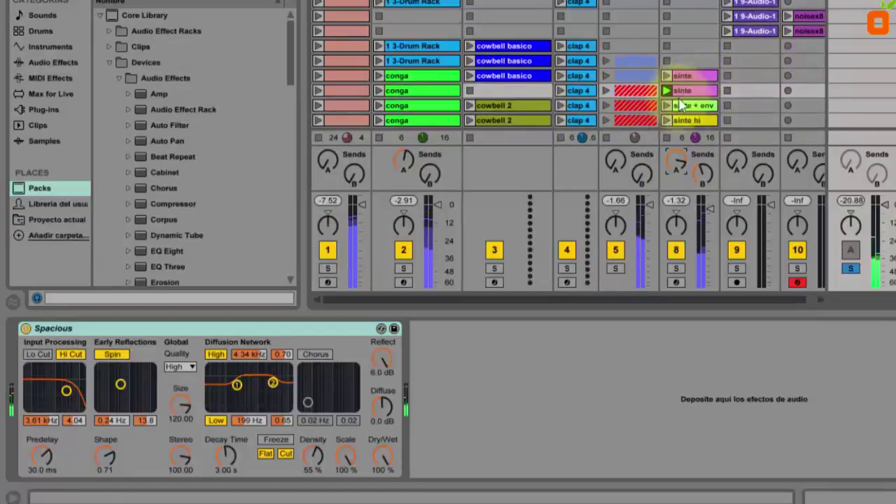
click(678, 271)
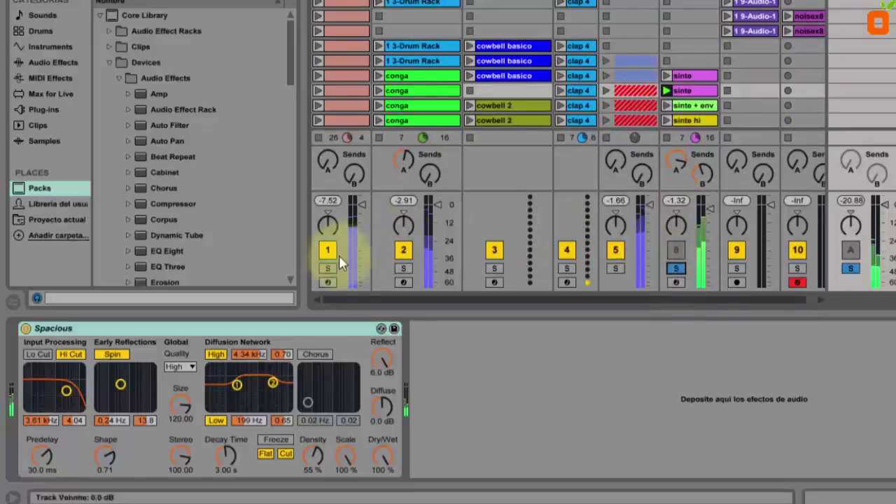
click(328, 270)
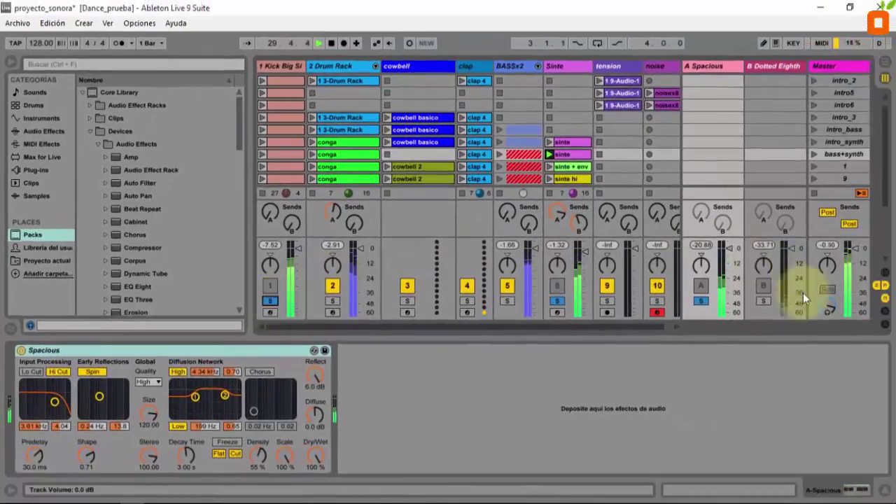
- Launch the bass+synth scene and clear the solos so the whole mix plays
click(814, 154)
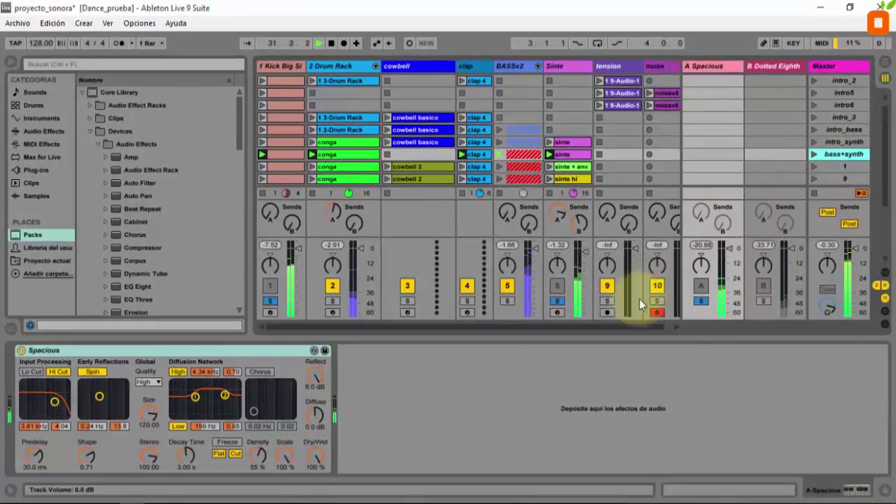
click(700, 301)
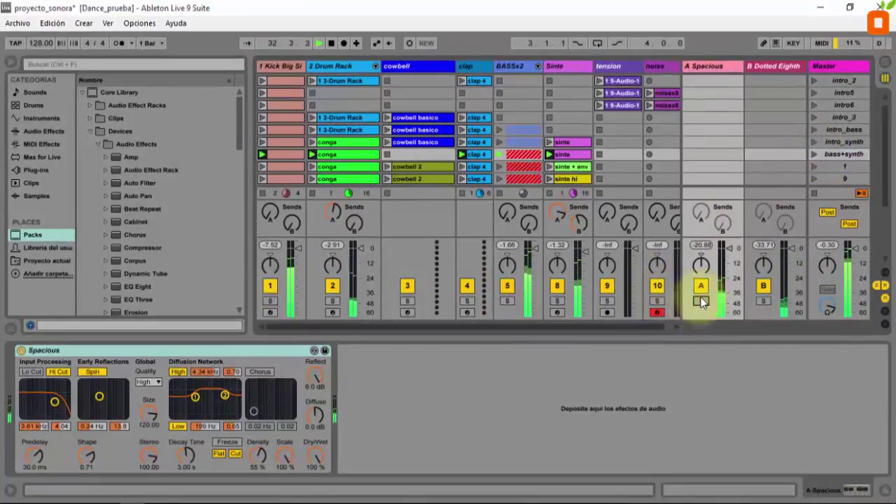